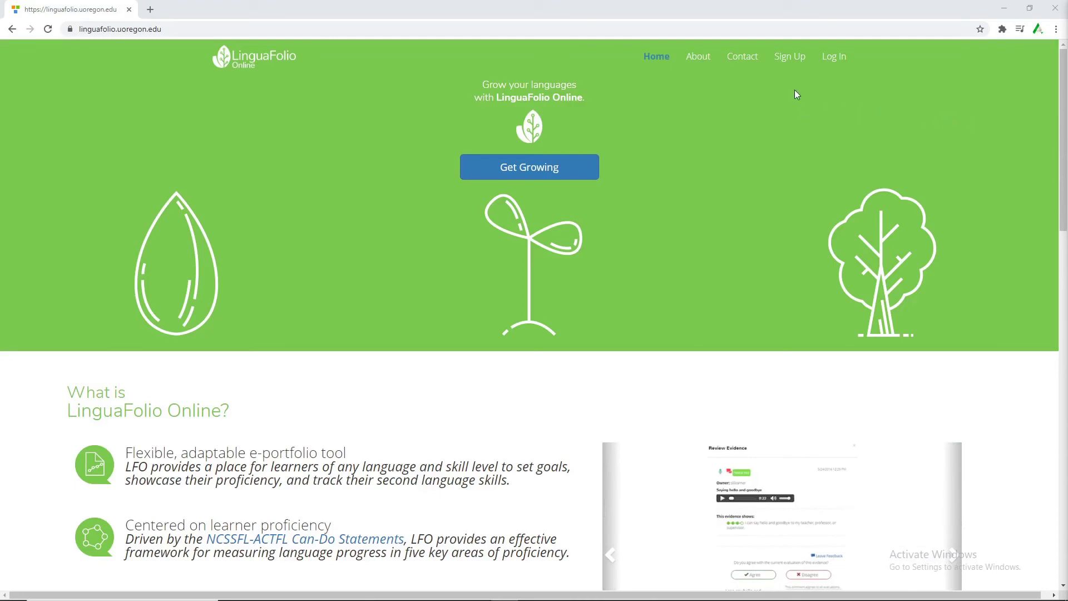
# Start a teacher sign-up that creates a new group.
pyautogui.click(790, 59)
pyautogui.click(596, 197)
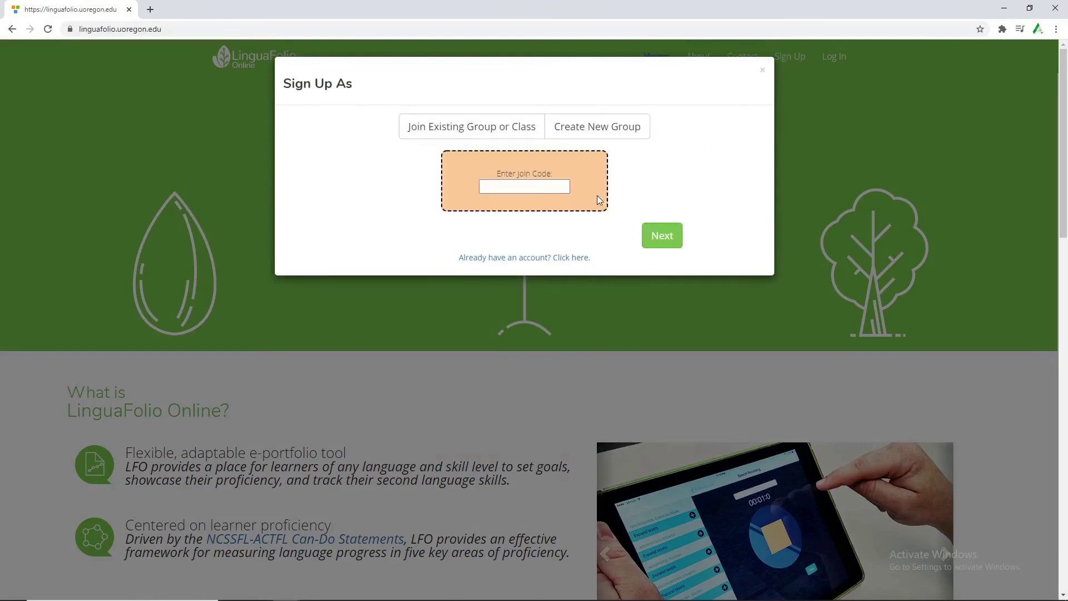
pyautogui.click(600, 126)
# Set the country to USA, the state to Oregon and the association to College or University.
pyautogui.click(551, 173)
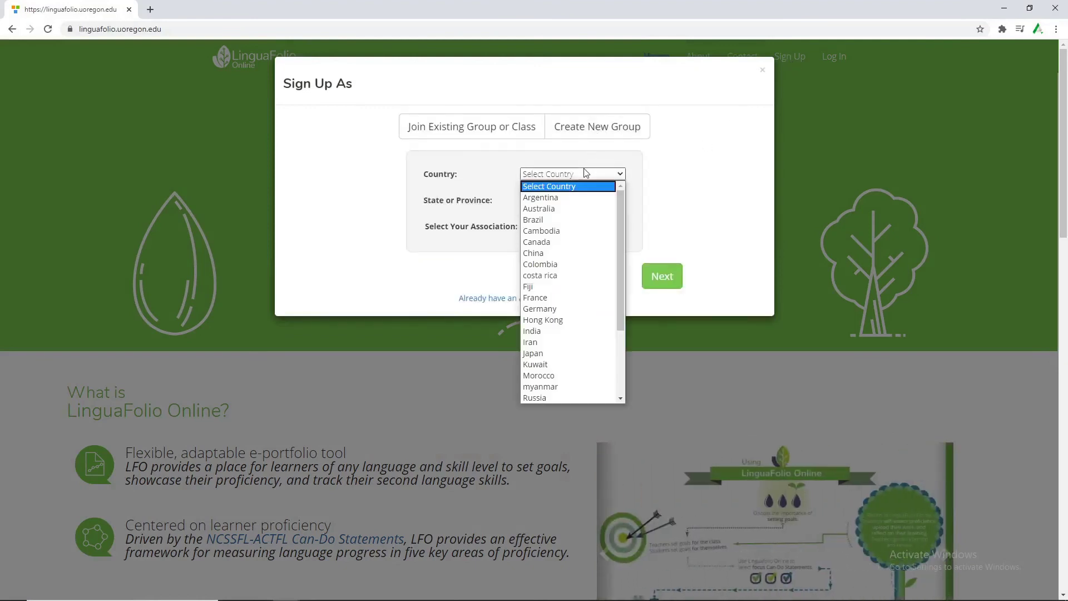
pyautogui.scroll(-3, 572, 305)
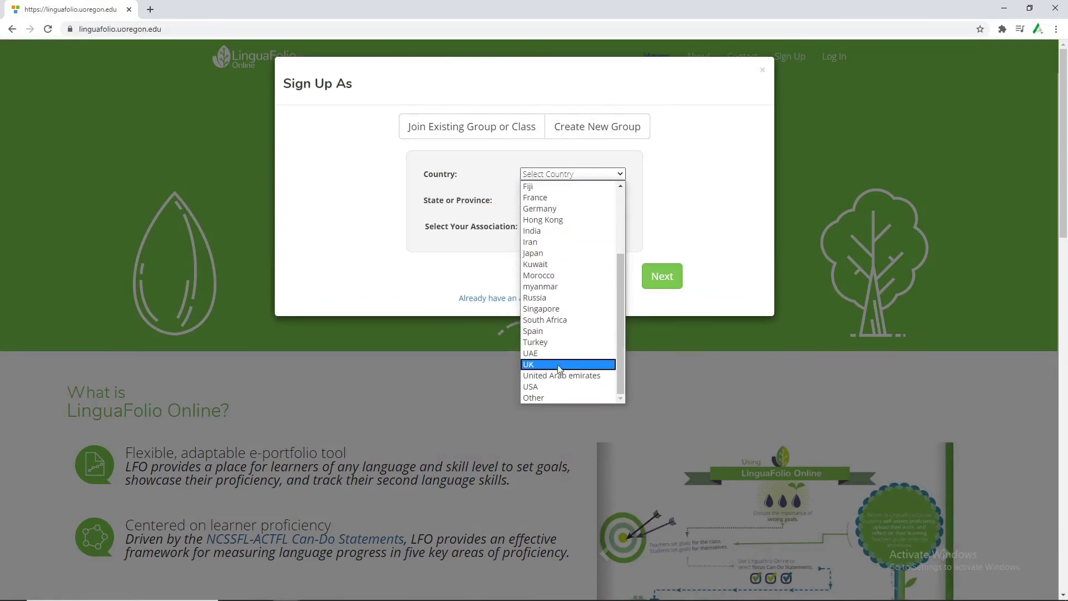
pyautogui.click(546, 386)
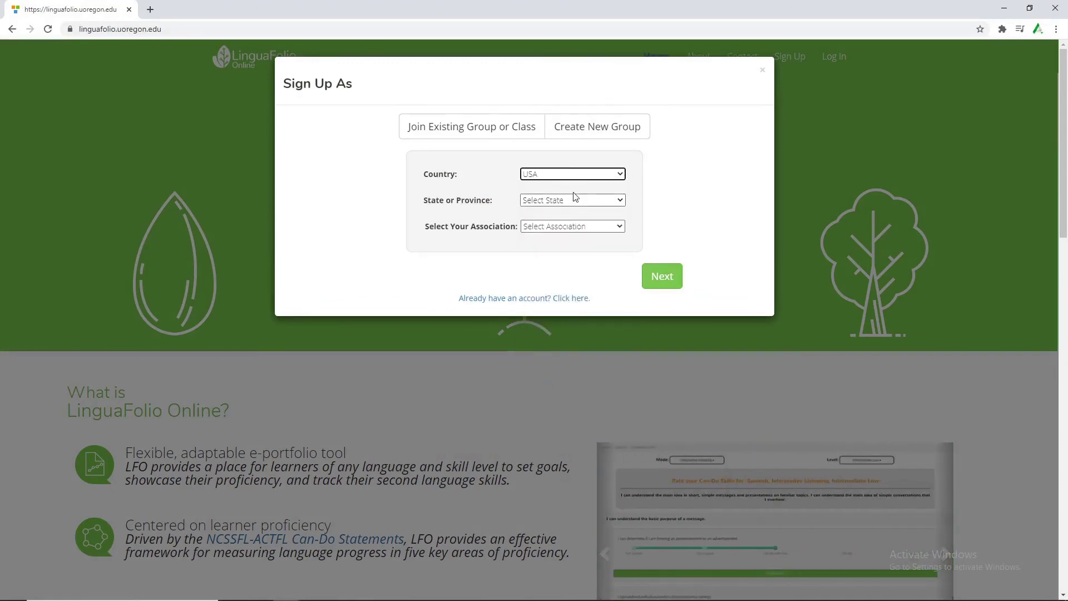
pyautogui.click(574, 200)
pyautogui.scroll(-5, 584, 324)
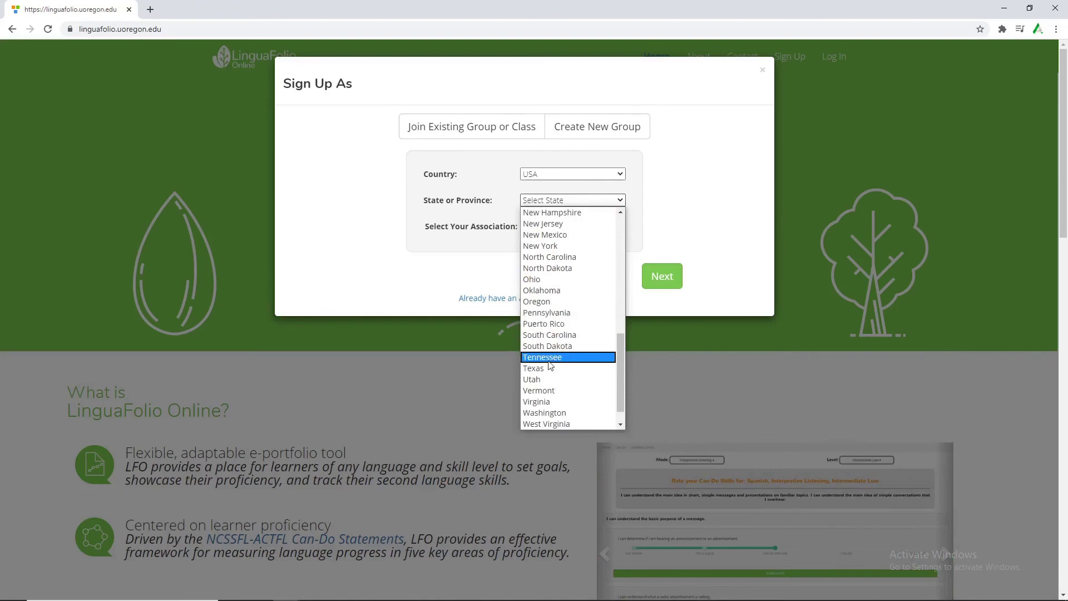
pyautogui.click(559, 300)
pyautogui.click(556, 226)
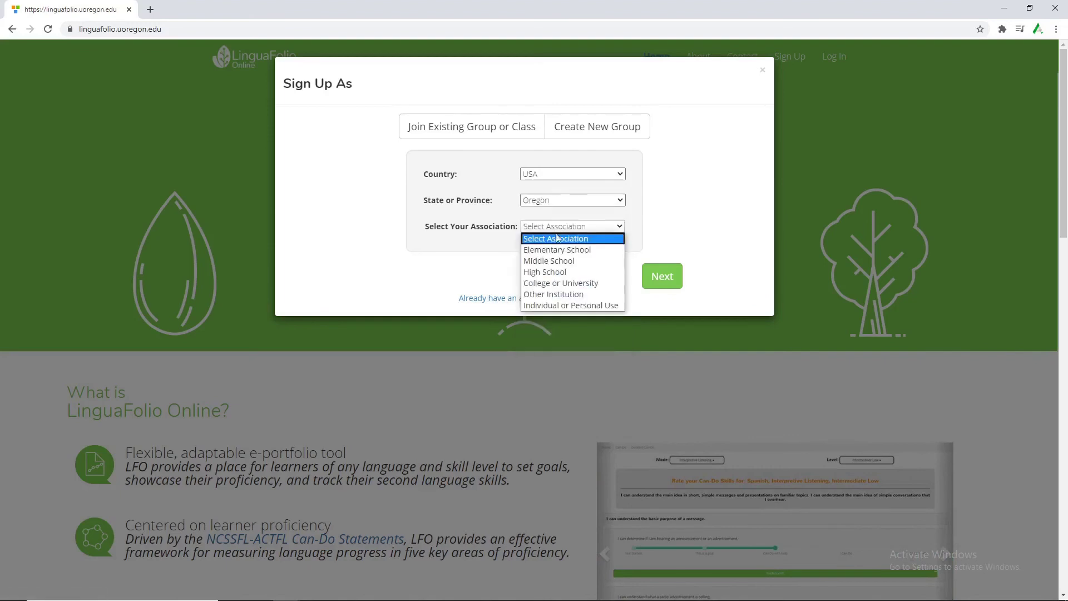
pyautogui.click(568, 283)
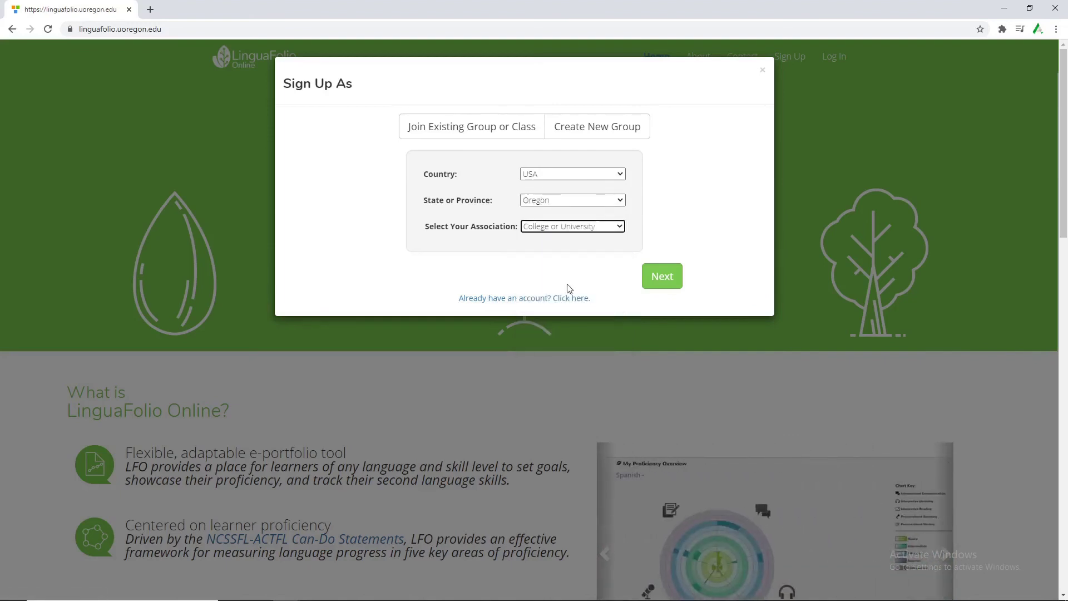
# On the registration form, set the institute to University of Oregon.
pyautogui.click(668, 280)
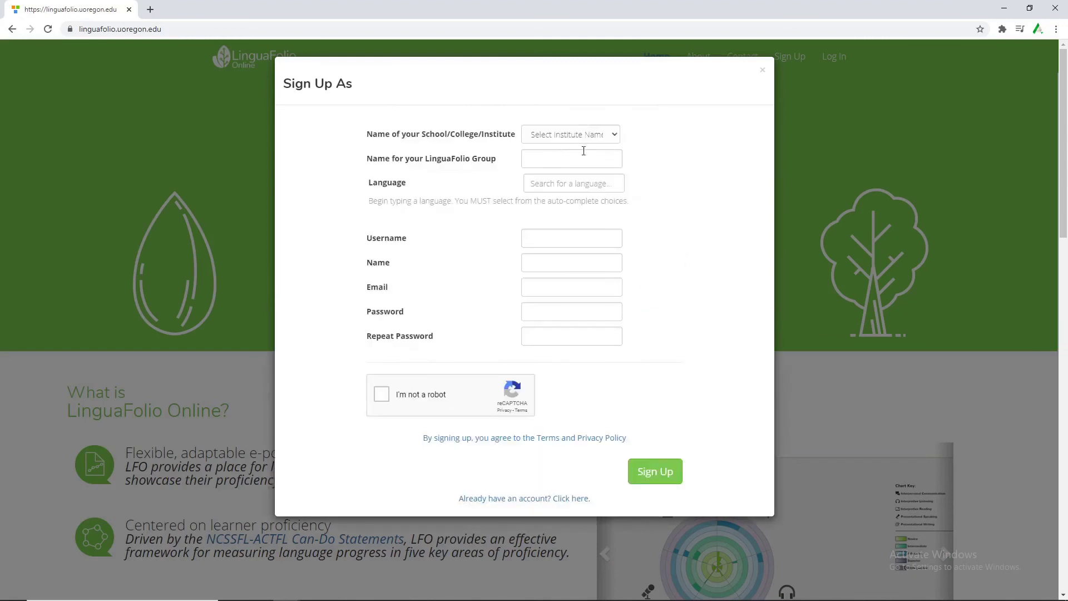
pyautogui.click(562, 136)
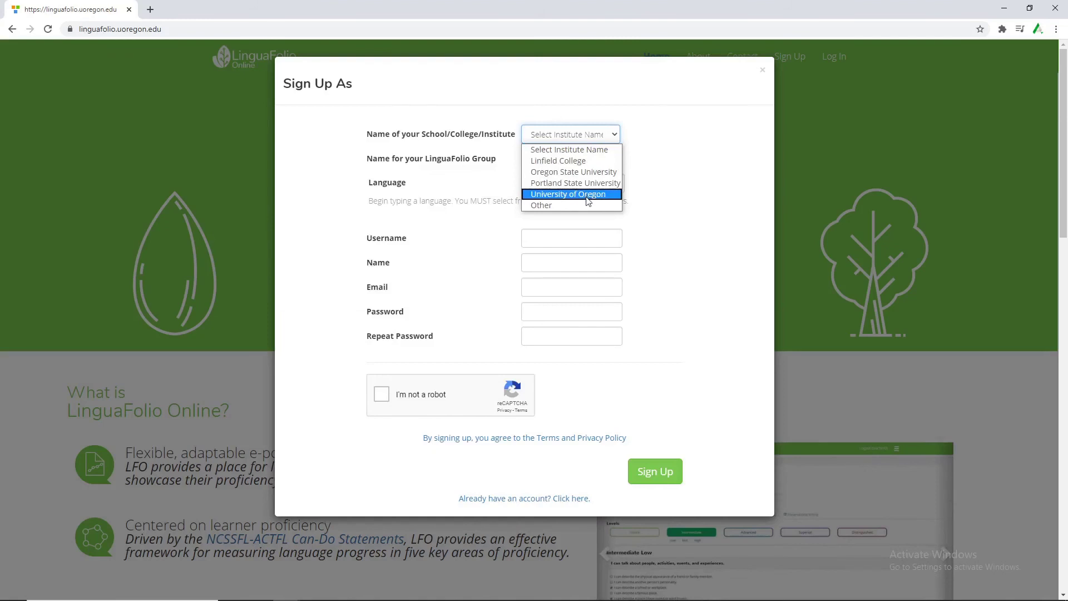
pyautogui.click(588, 195)
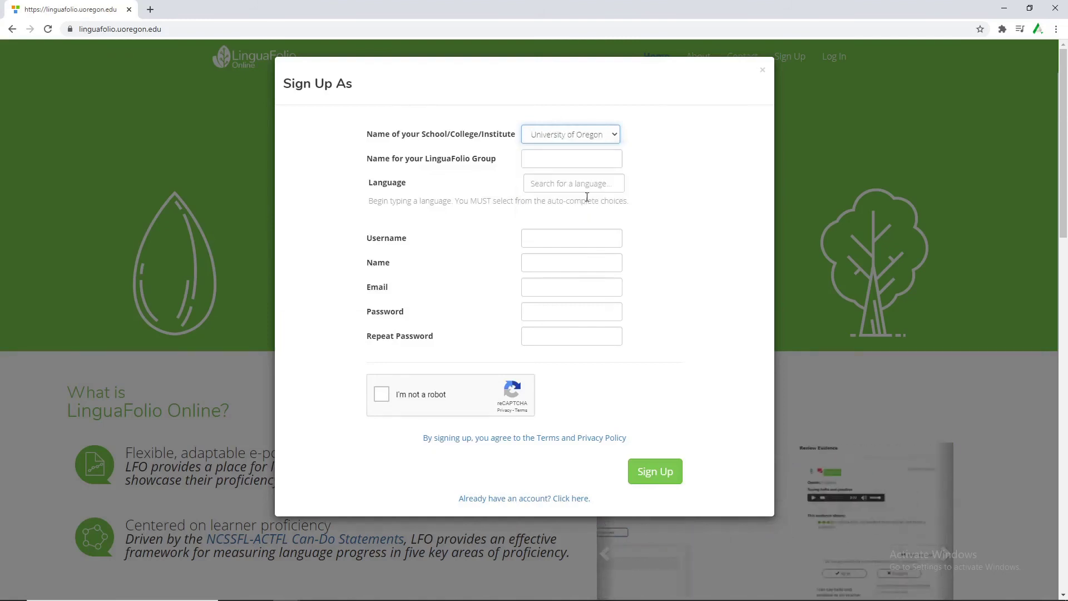
pyautogui.click(537, 137)
pyautogui.click(585, 201)
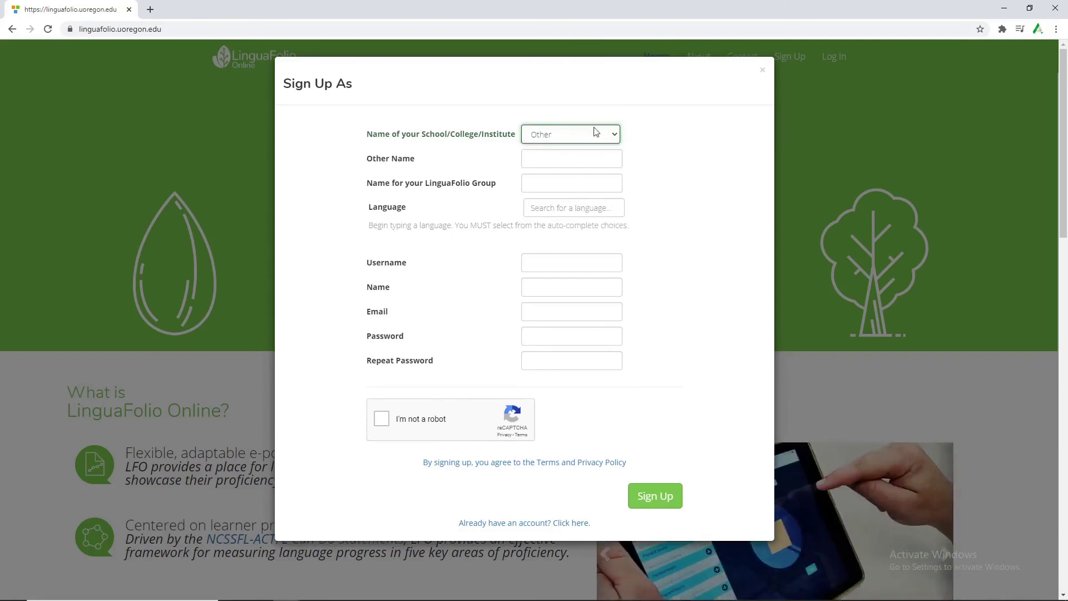
pyautogui.click(595, 132)
pyautogui.click(588, 195)
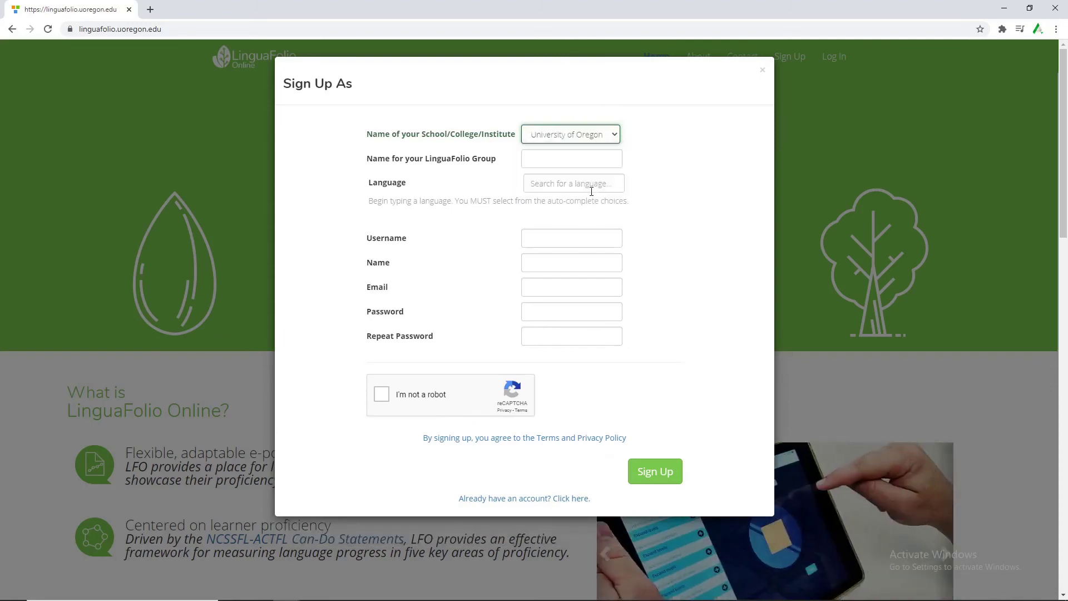
# Name the group 'Video Group' and choose Spanish as its language.
pyautogui.click(584, 161)
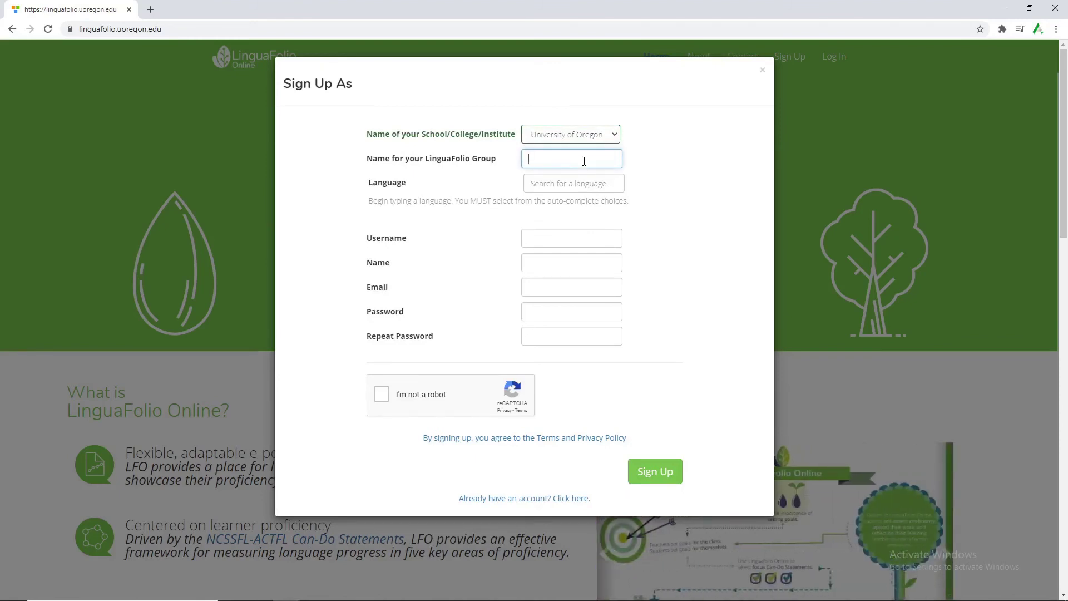
pyautogui.write('Video Group')
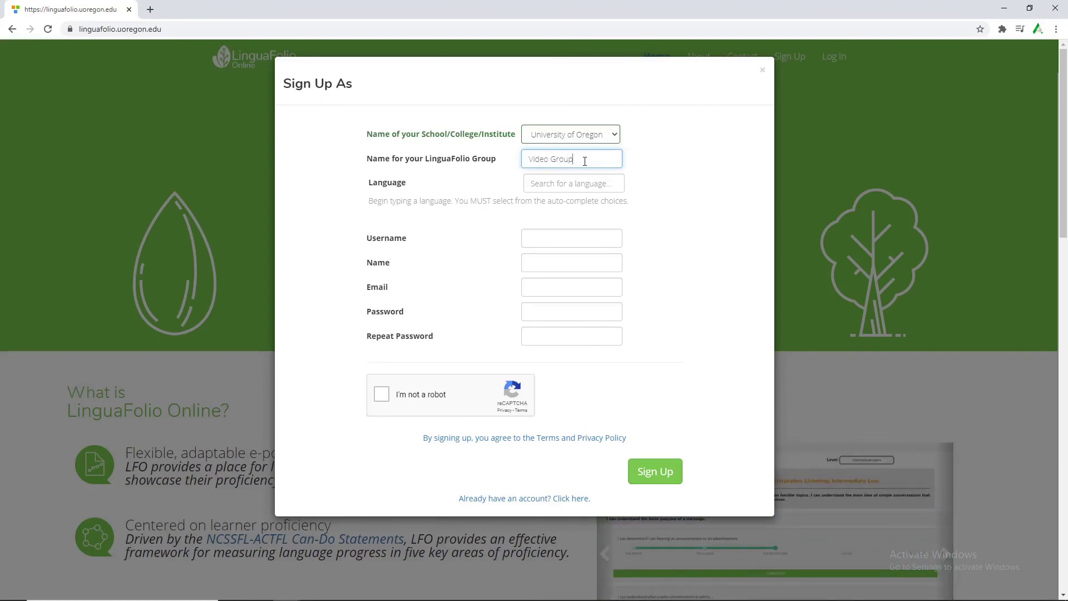
pyautogui.click(568, 183)
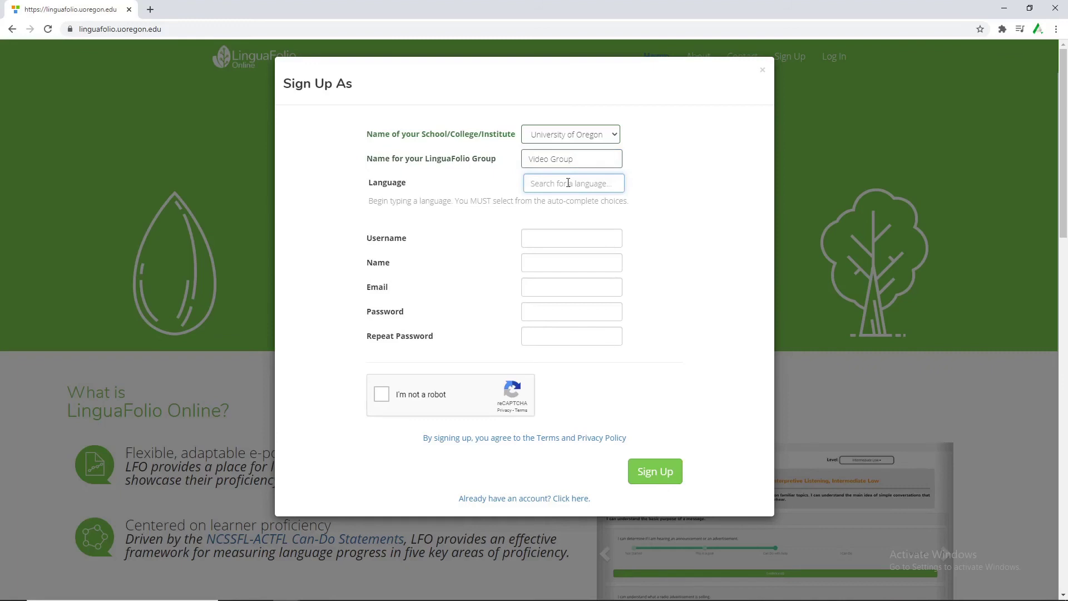
pyautogui.write('Spa')
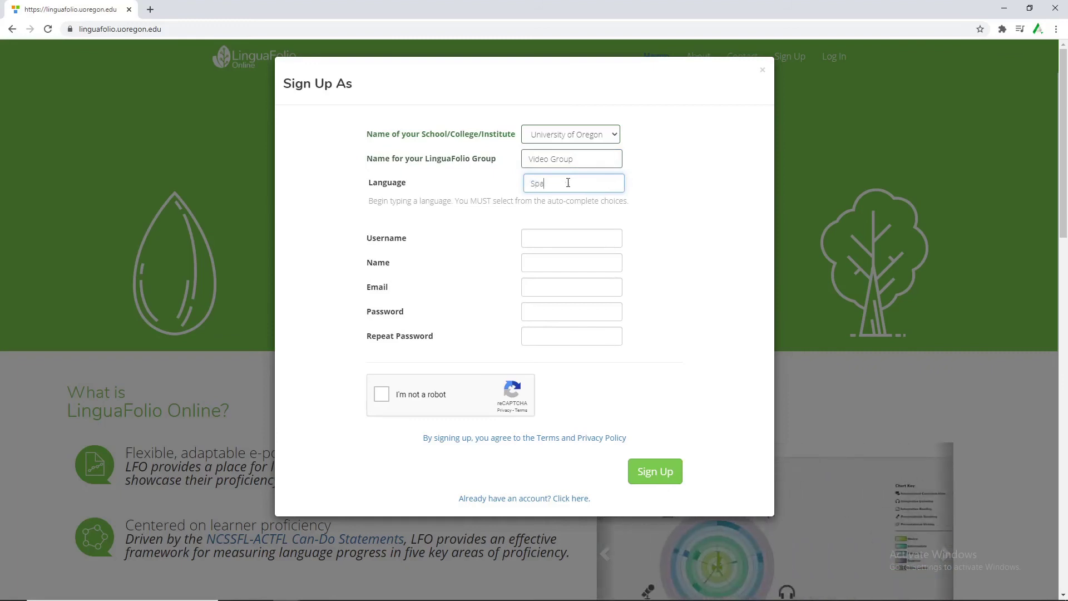
pyautogui.write('nish')
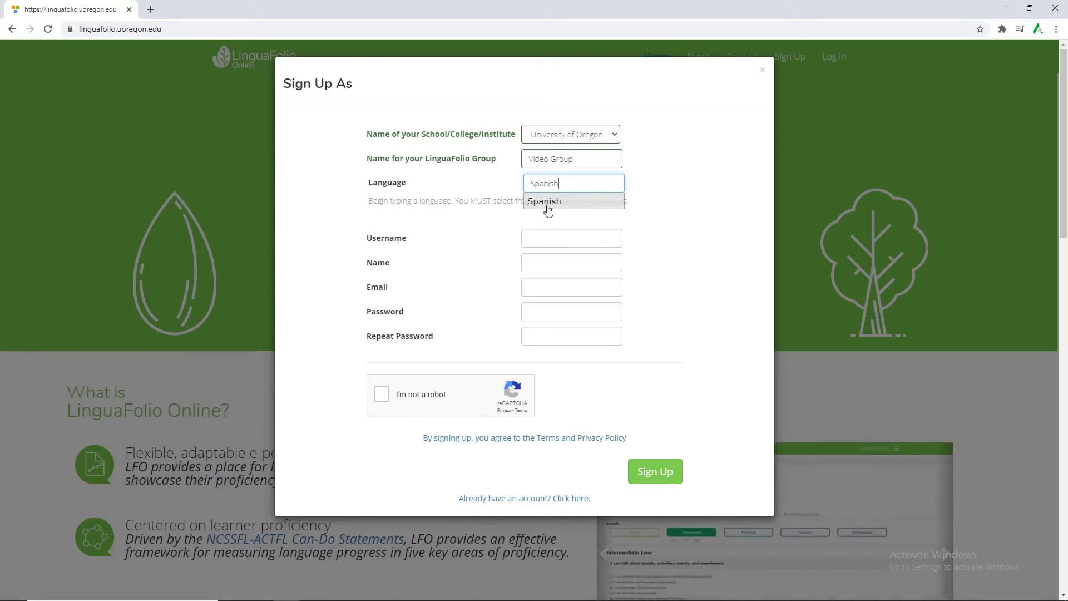
pyautogui.click(547, 204)
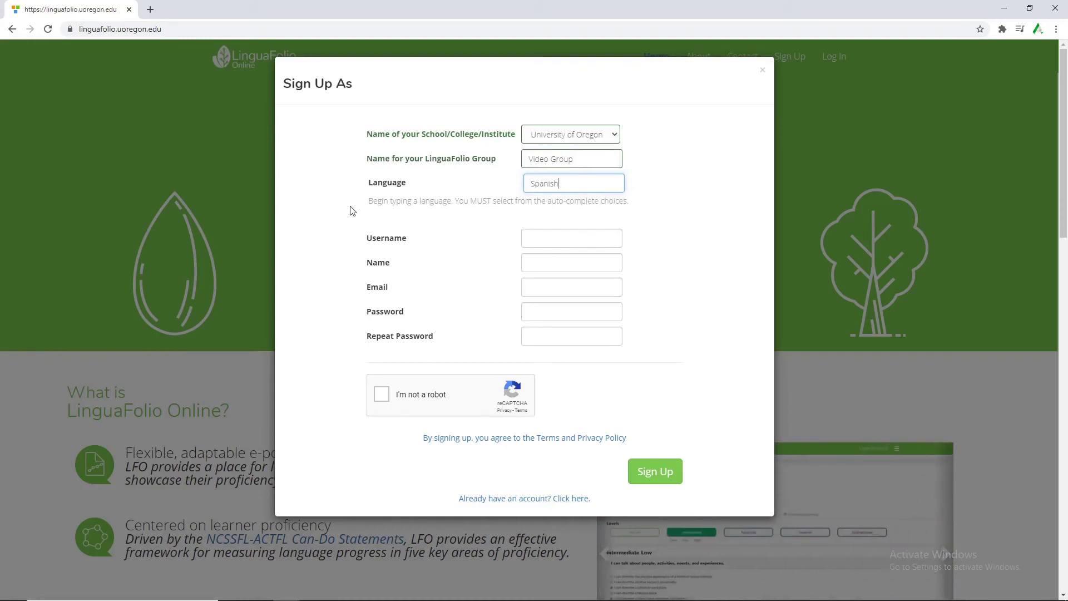
pyautogui.moveTo(358, 179); pyautogui.dragTo(526, 201)
pyautogui.click(526, 201)
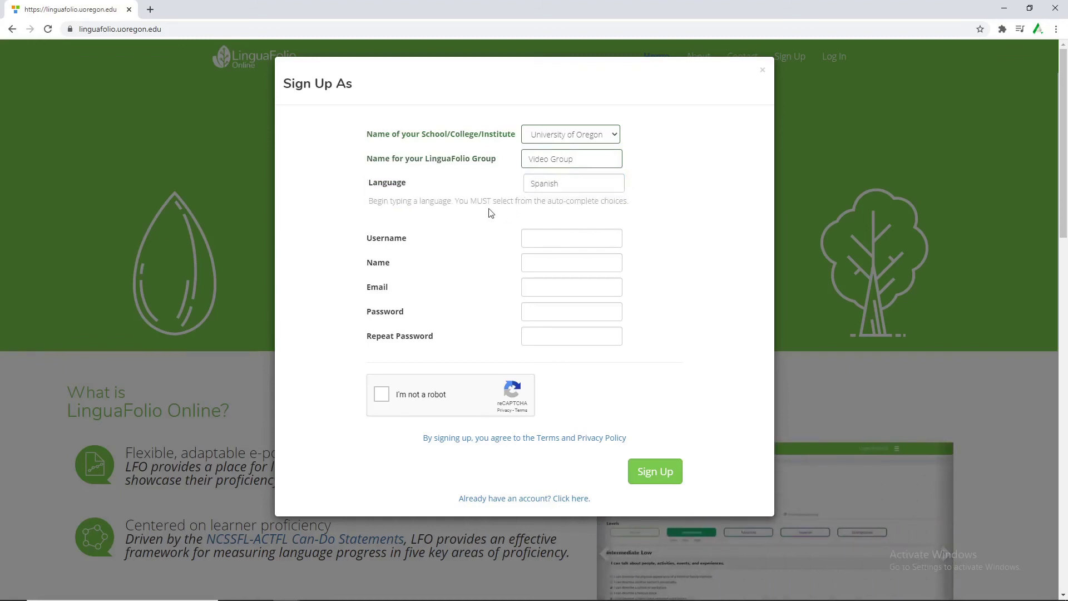
pyautogui.click(526, 239)
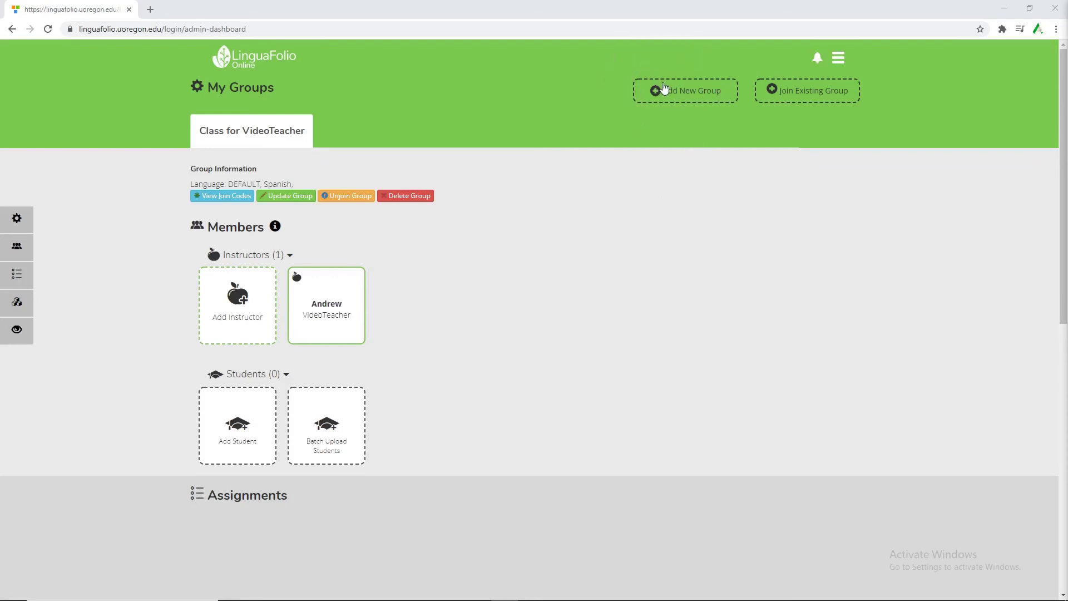
# Add a new group named Spanish II and pick Spanish as its language.
pyautogui.click(664, 88)
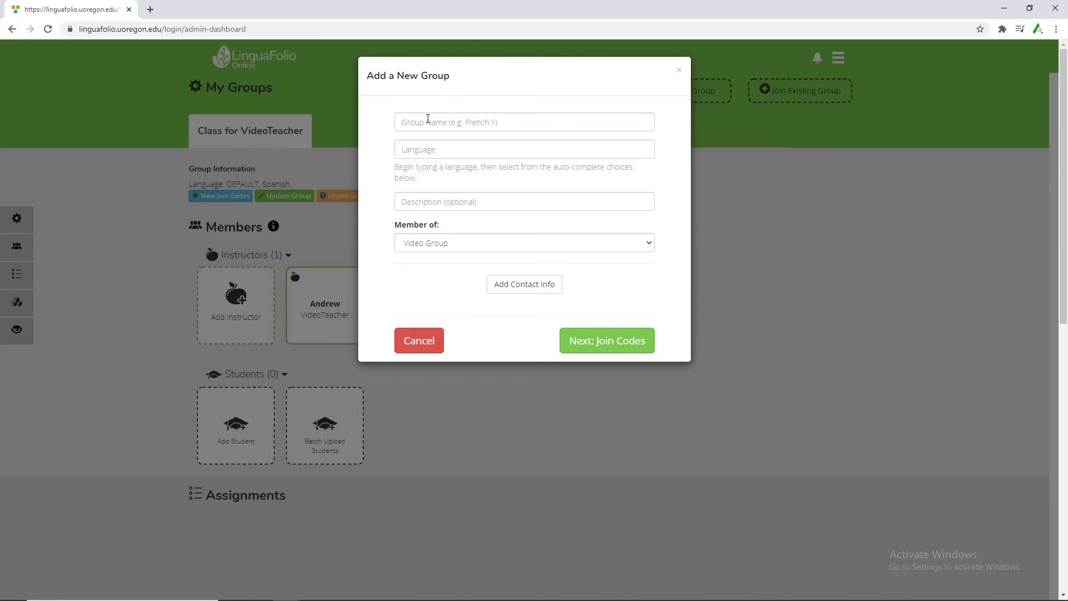
pyautogui.click(427, 119)
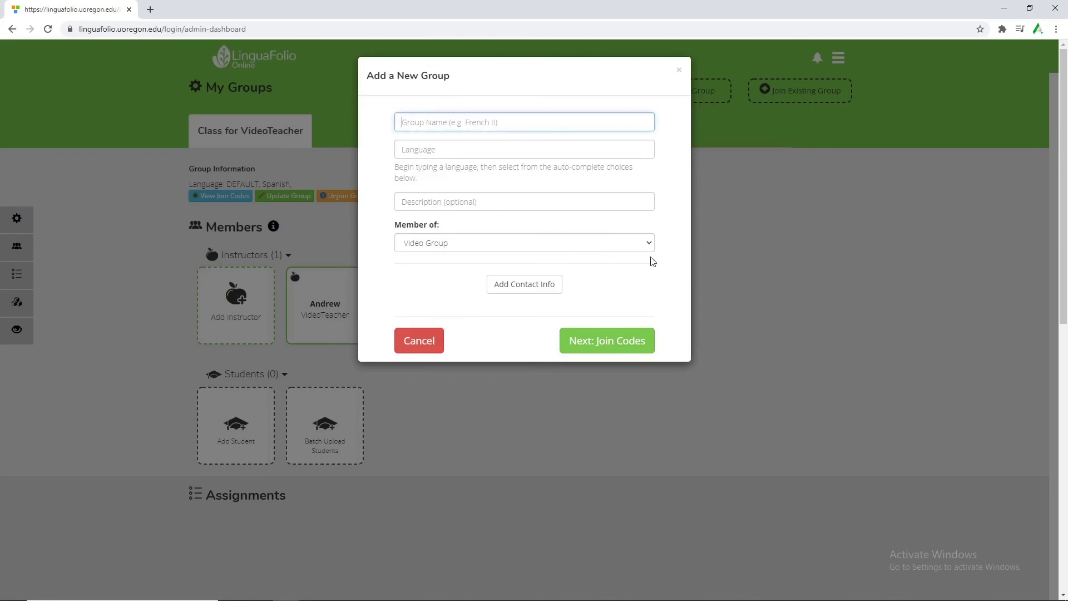
pyautogui.write('Spanish II')
pyautogui.press('Tab')
pyautogui.write('Spanish')
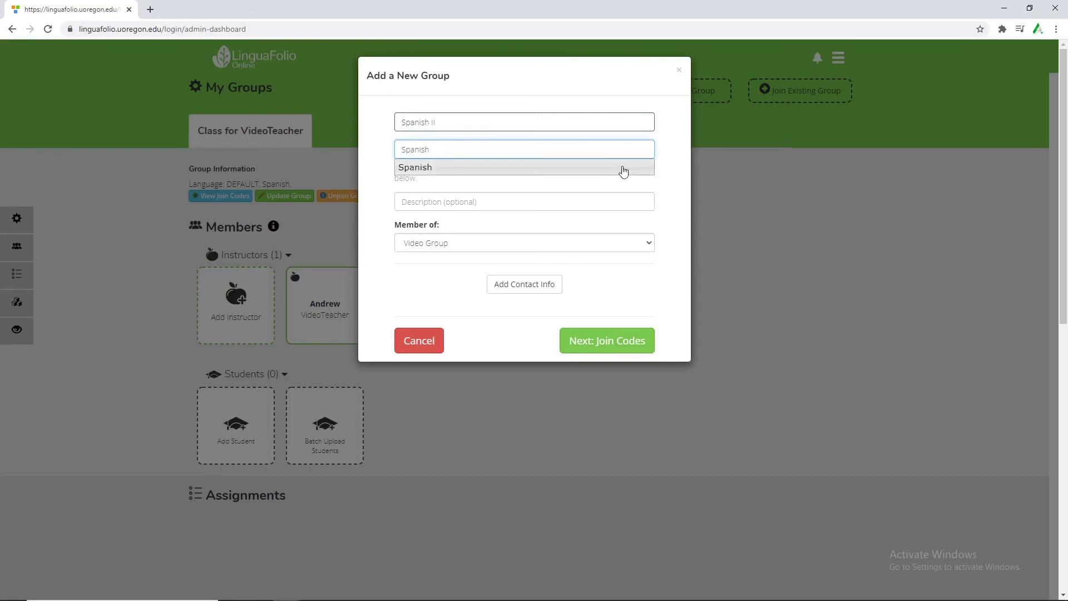
pyautogui.click(623, 169)
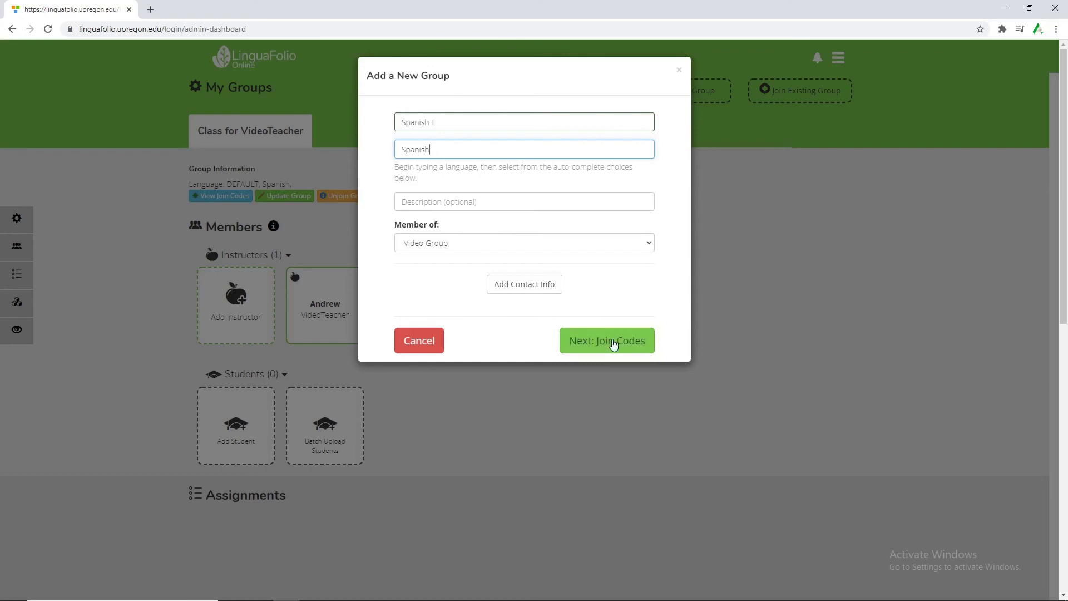
# Go on to the Spanish II join codes, review the learner code and finish creating the group.
pyautogui.click(613, 344)
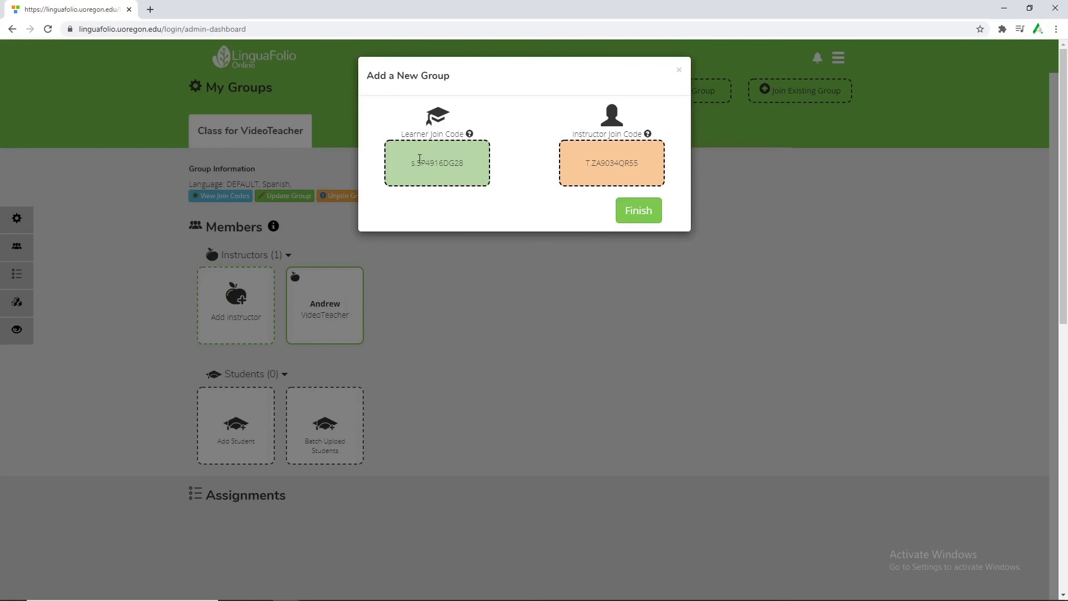
pyautogui.moveTo(410, 162); pyautogui.dragTo(478, 185)
pyautogui.click(598, 182)
pyautogui.click(644, 216)
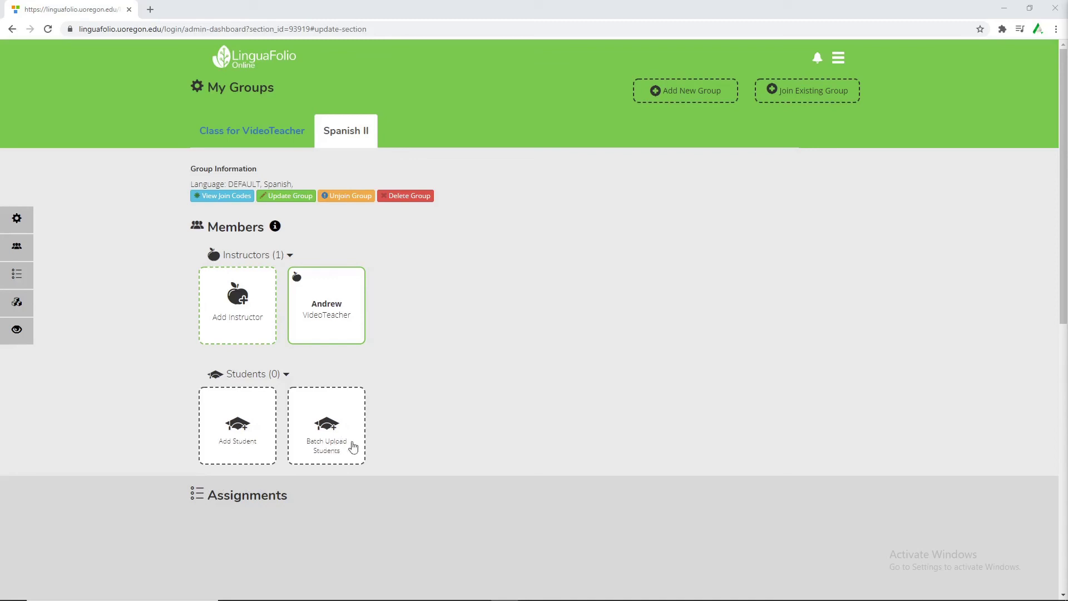
pyautogui.click(352, 451)
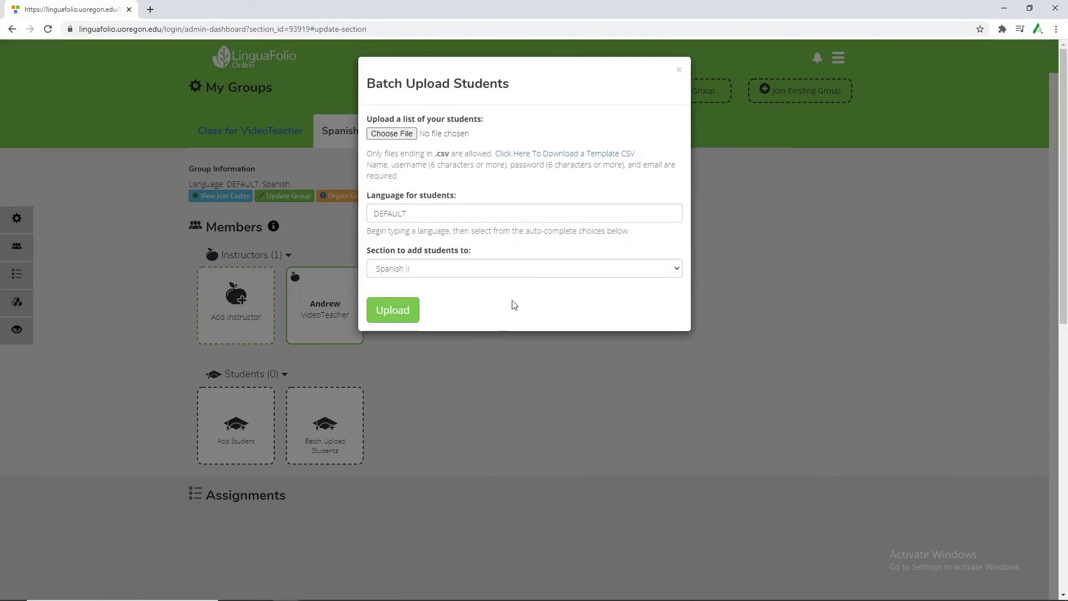
pyautogui.click(412, 273)
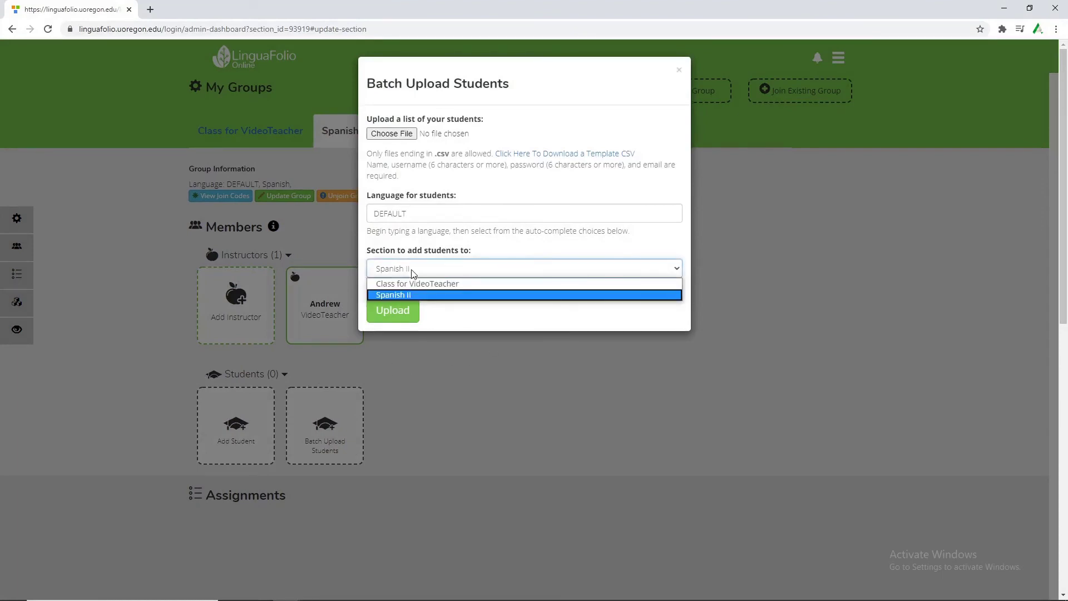
pyautogui.click(416, 298)
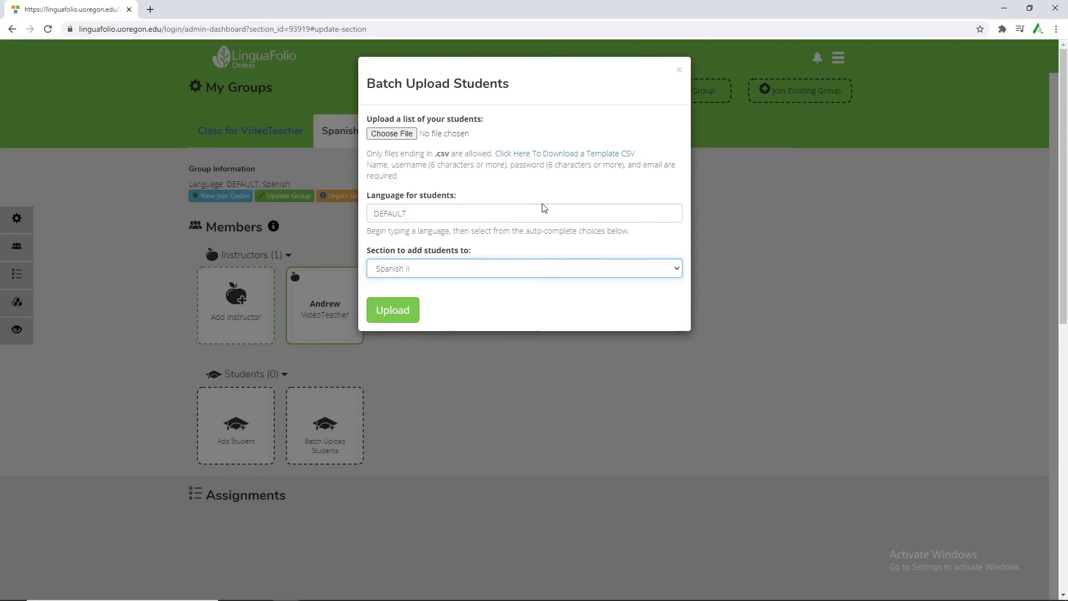
pyautogui.click(679, 70)
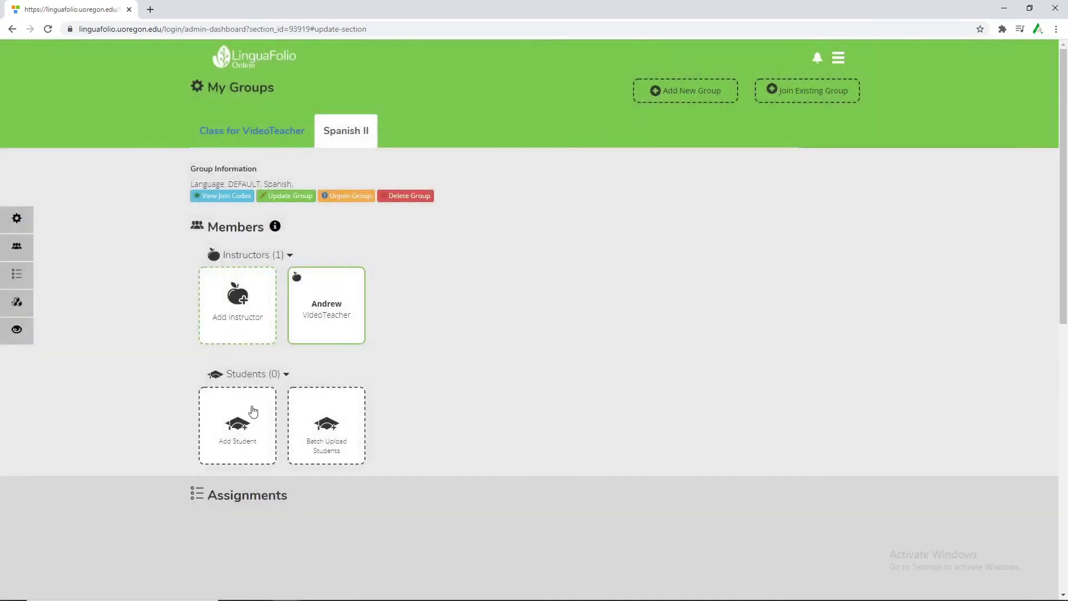
# Look up a trial student username, find it already exists, and decline adding that user.
pyautogui.click(253, 412)
pyautogui.click(415, 150)
pyautogui.write('VideoStudent')
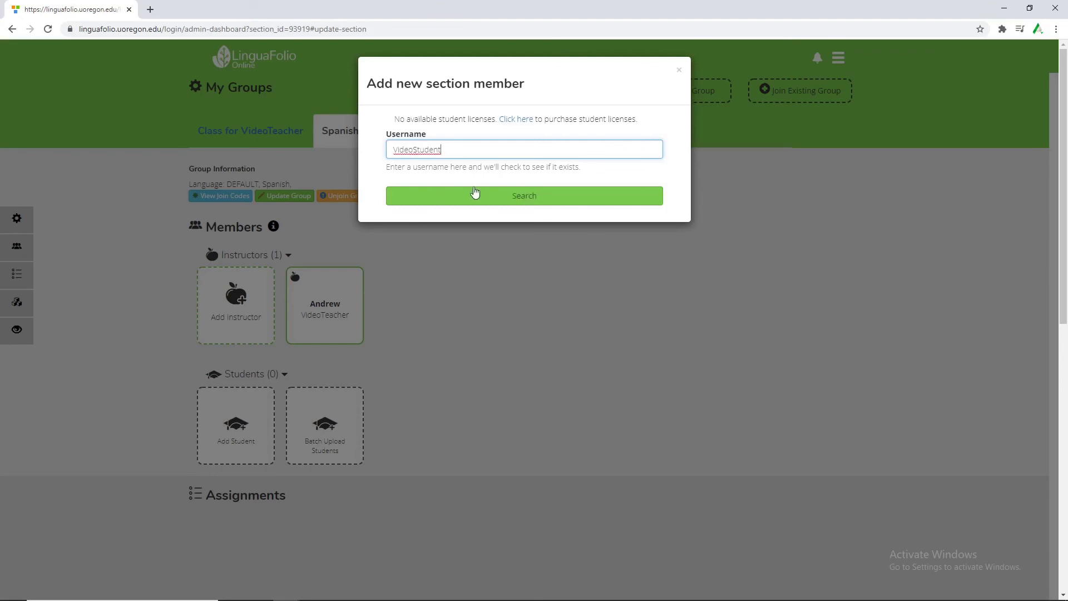
pyautogui.click(474, 193)
pyautogui.click(517, 195)
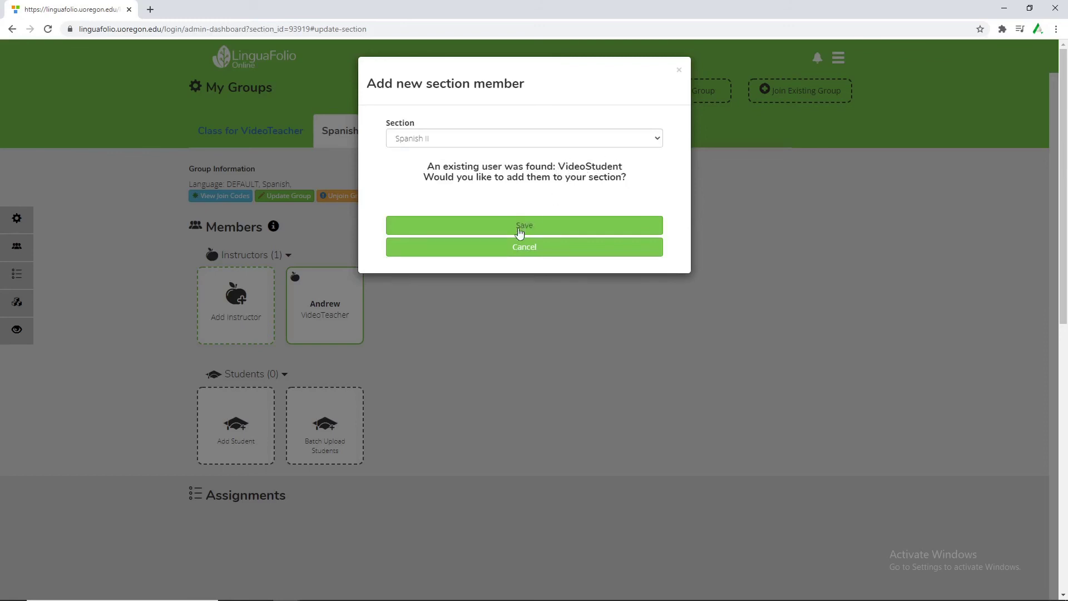
pyautogui.click(482, 245)
# Start a new student account with a fresh username and enter the student's name.
pyautogui.click(239, 430)
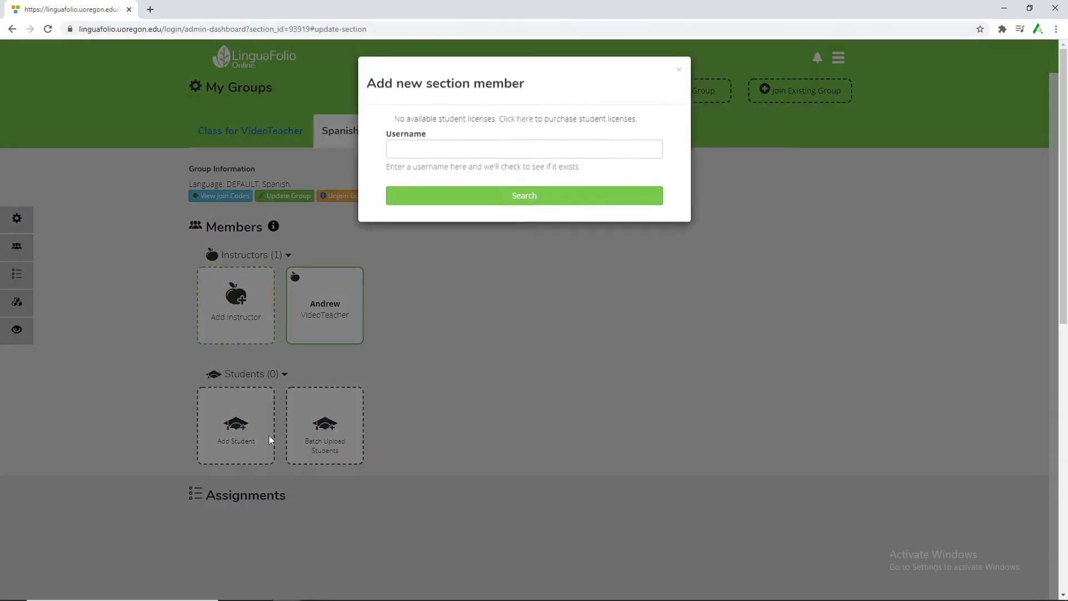
pyautogui.click(502, 150)
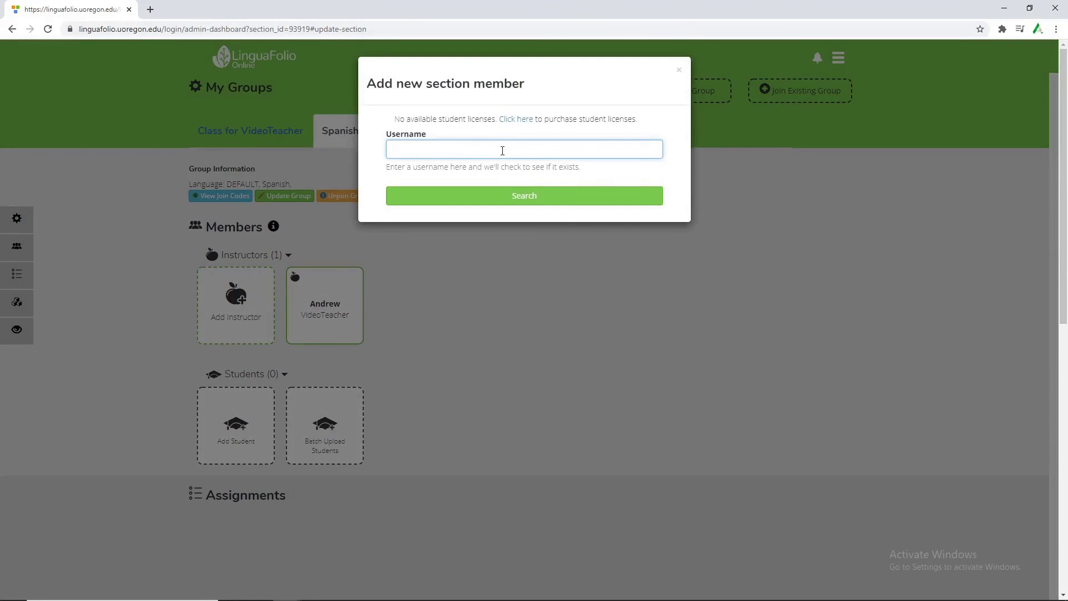
pyautogui.write('Drew Student')
pyautogui.click(523, 195)
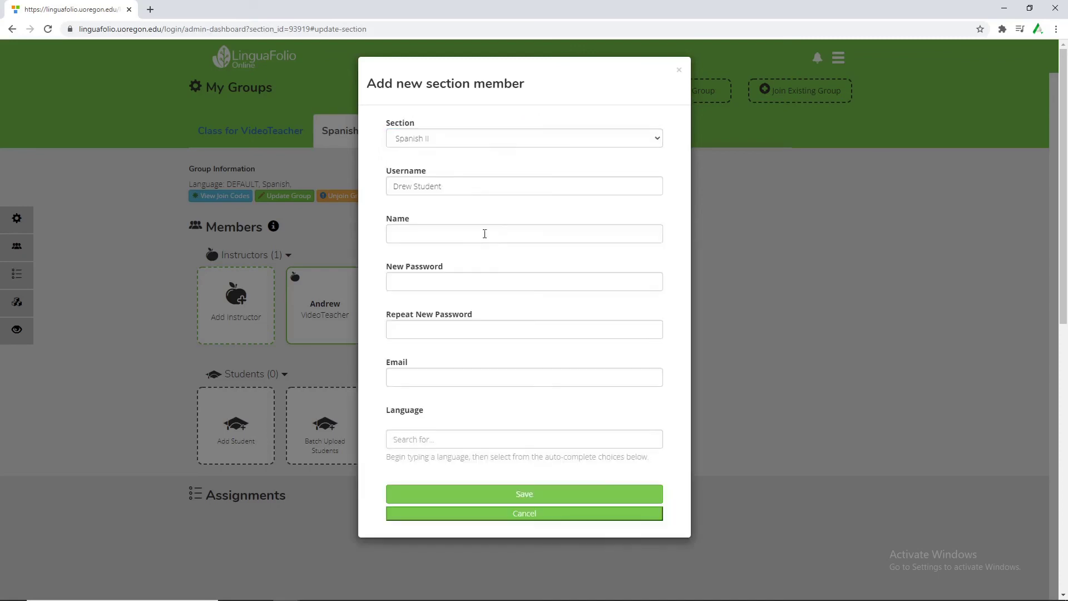
pyautogui.click(460, 239)
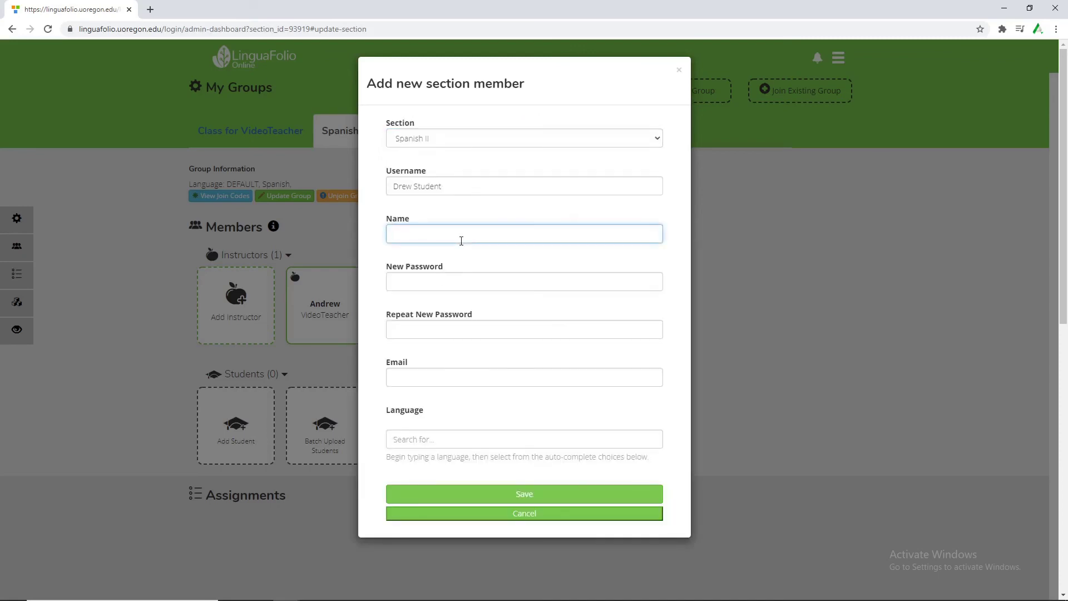
pyautogui.write('Drew')
pyautogui.moveTo(418, 234); pyautogui.dragTo(281, 224)
pyautogui.press('BackSpace')
pyautogui.click(405, 315)
pyautogui.click(446, 236)
pyautogui.write('Drew')
# Fill in the password and e-mail, set the language to Spanish, and save the student.
pyautogui.click(529, 304)
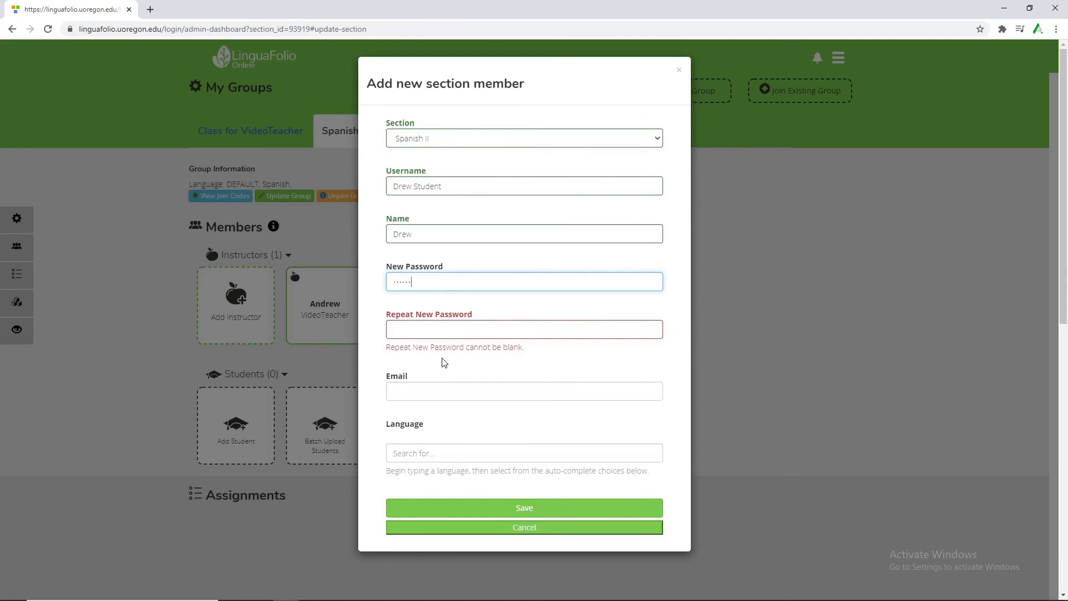
pyautogui.click(432, 332)
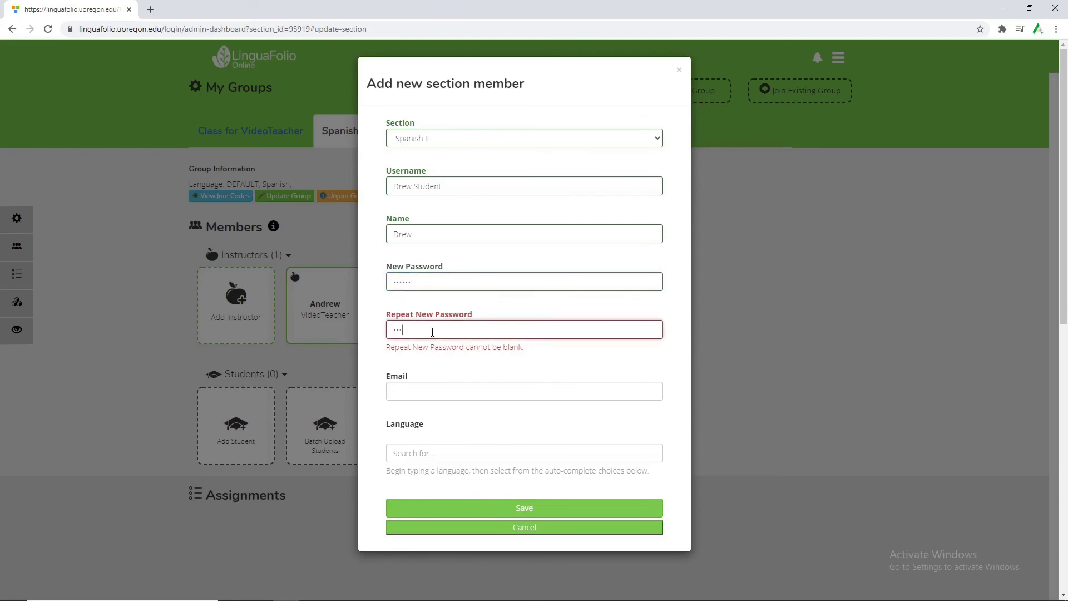
pyautogui.click(467, 394)
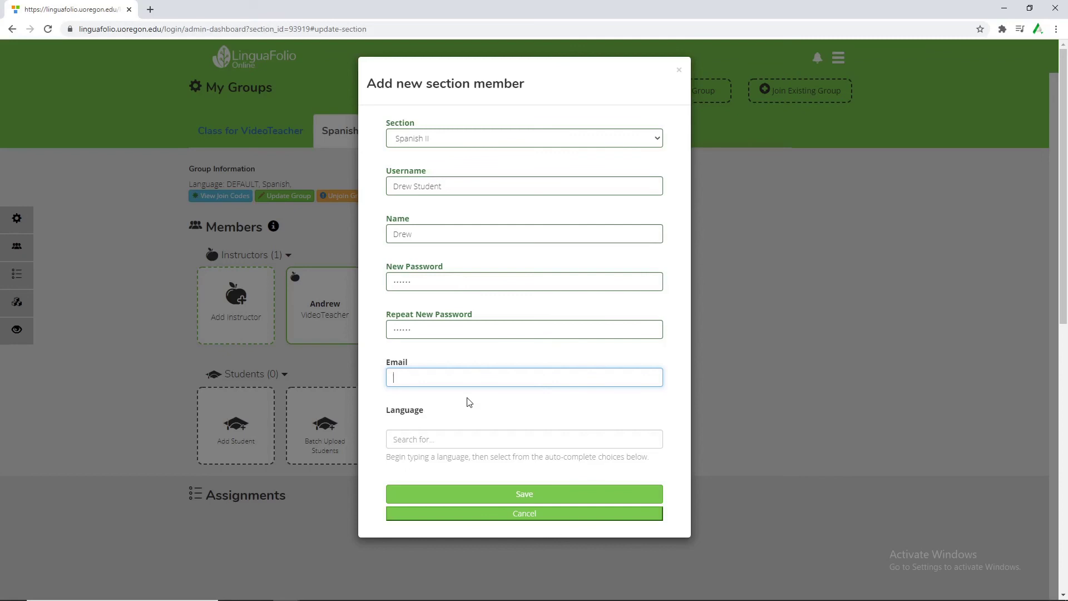
pyautogui.click(470, 438)
pyautogui.write('Spanish')
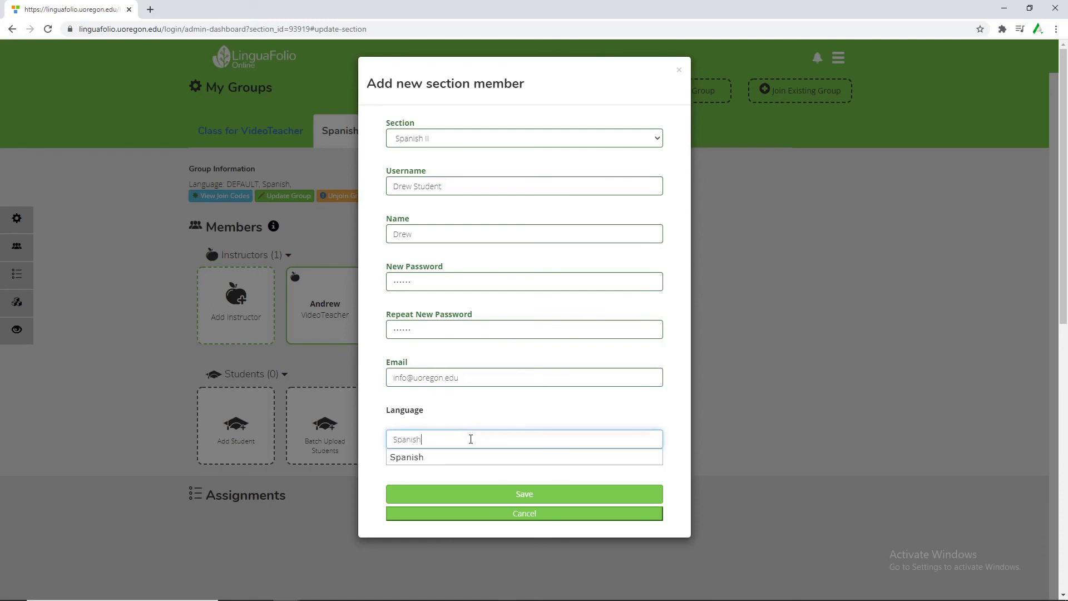
pyautogui.click(449, 458)
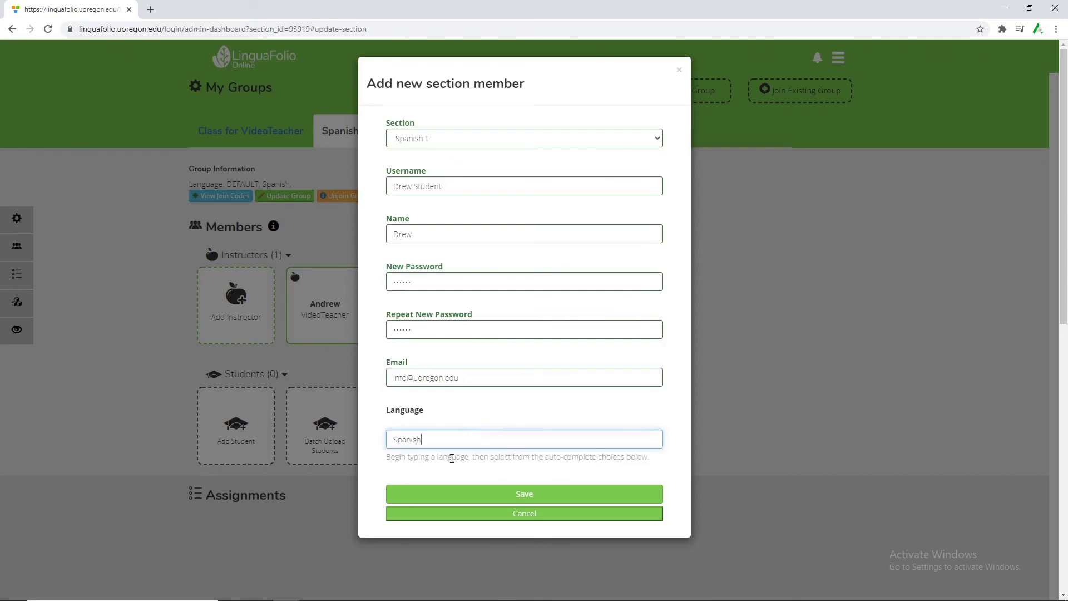
pyautogui.click(512, 494)
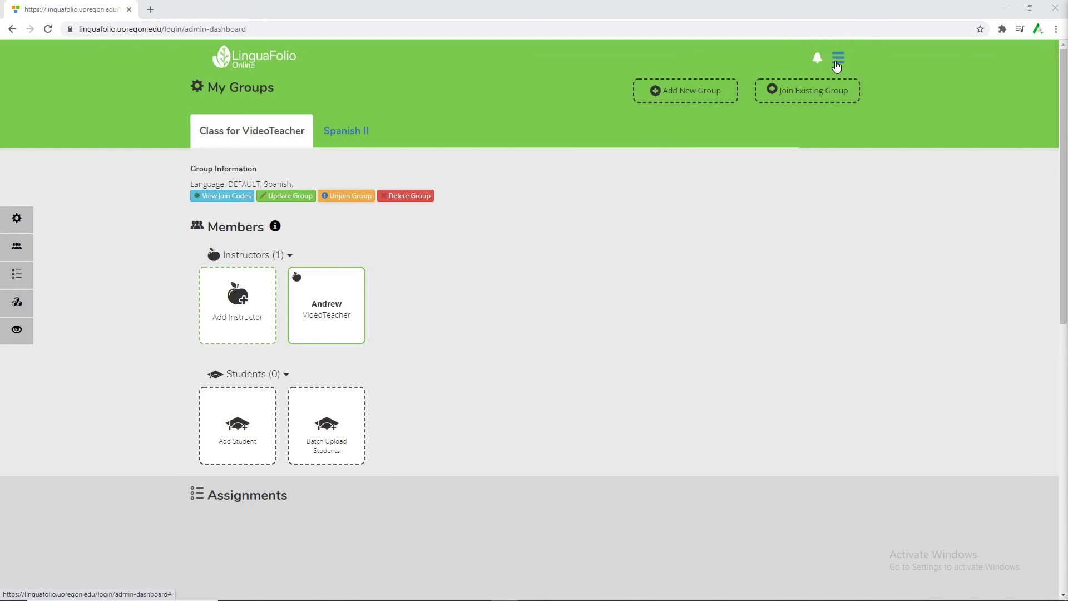
# From Manage Can-Do Clusters, start a new cluster named 'Spanish II Materials'.
pyautogui.click(836, 62)
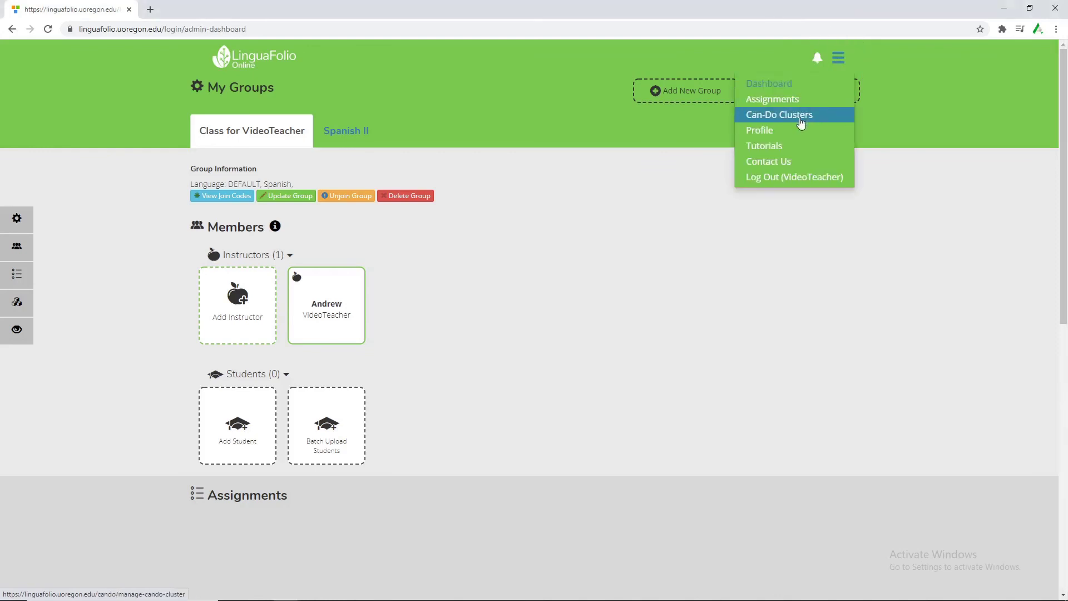
pyautogui.click(801, 116)
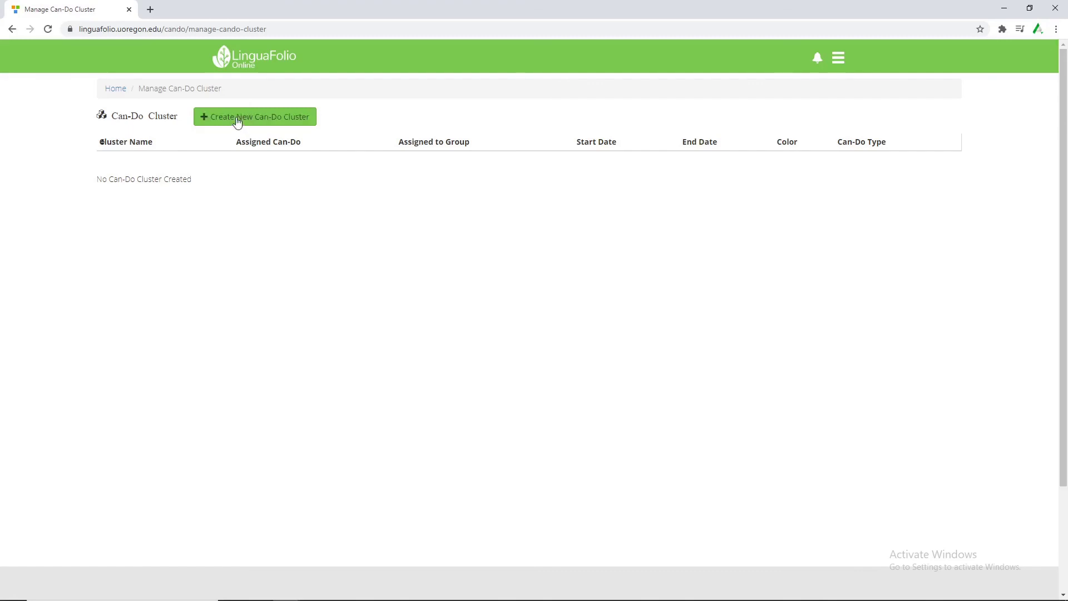
pyautogui.click(259, 123)
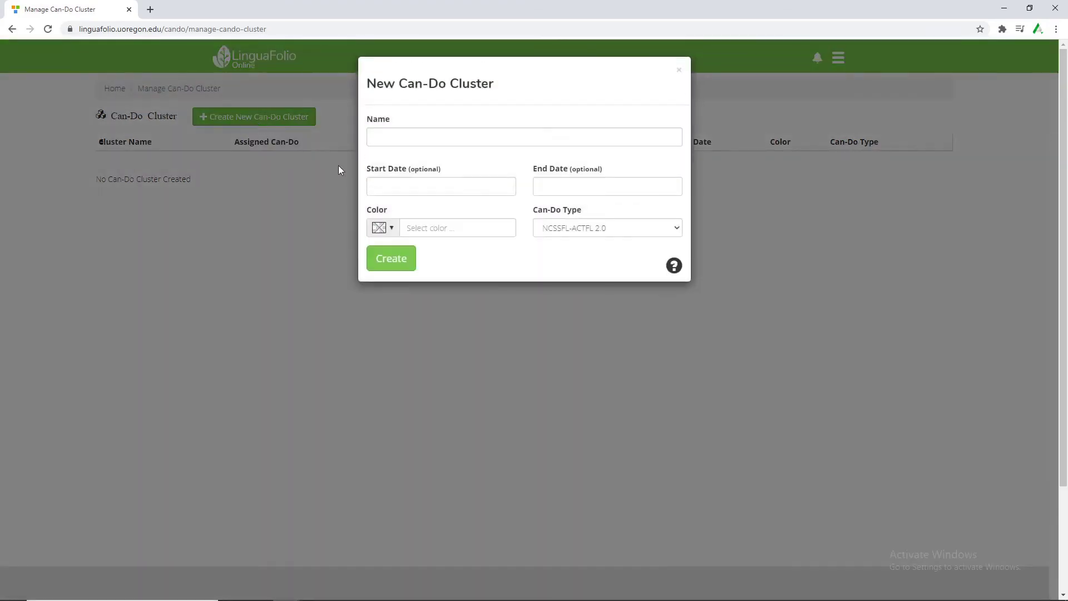
pyautogui.click(396, 141)
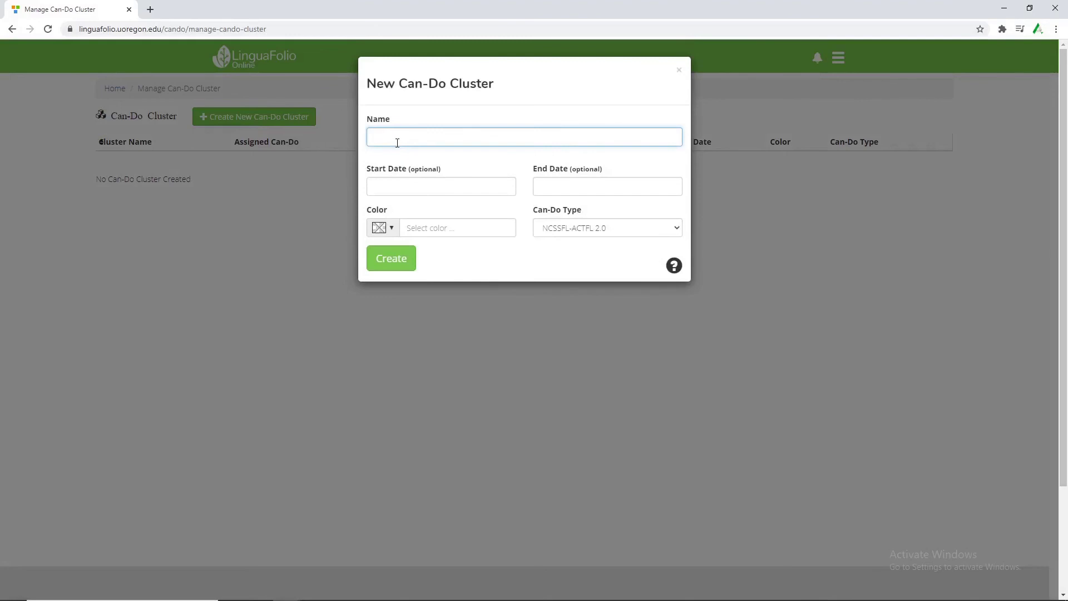
pyautogui.write('Spanish II Materials')
# Set dates 06/26/2020 to 07/31/2020 and a bright green colour, then create the cluster.
pyautogui.click(436, 183)
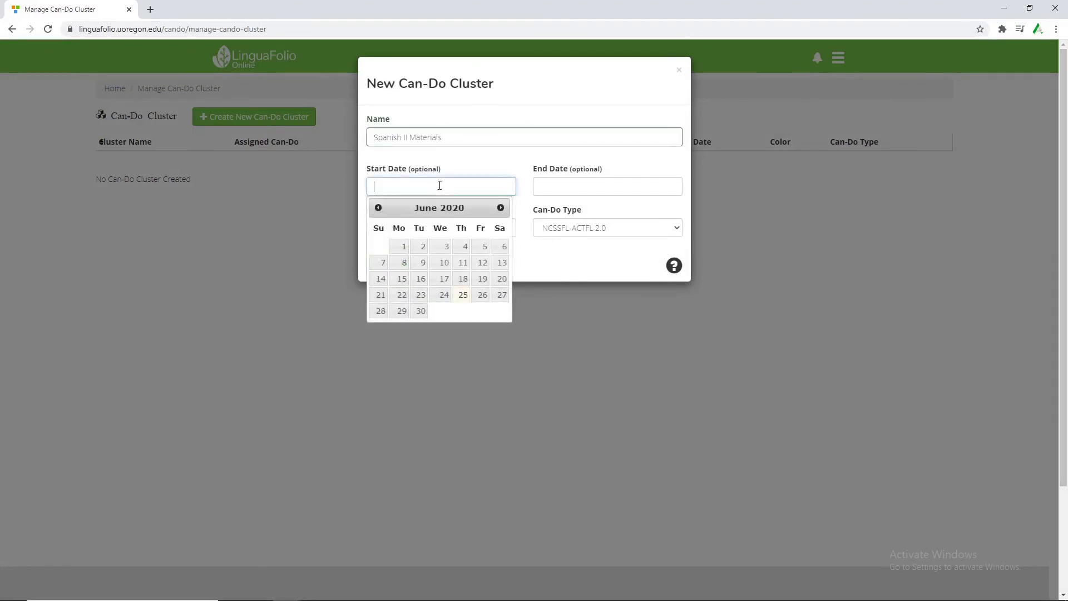
pyautogui.click(483, 294)
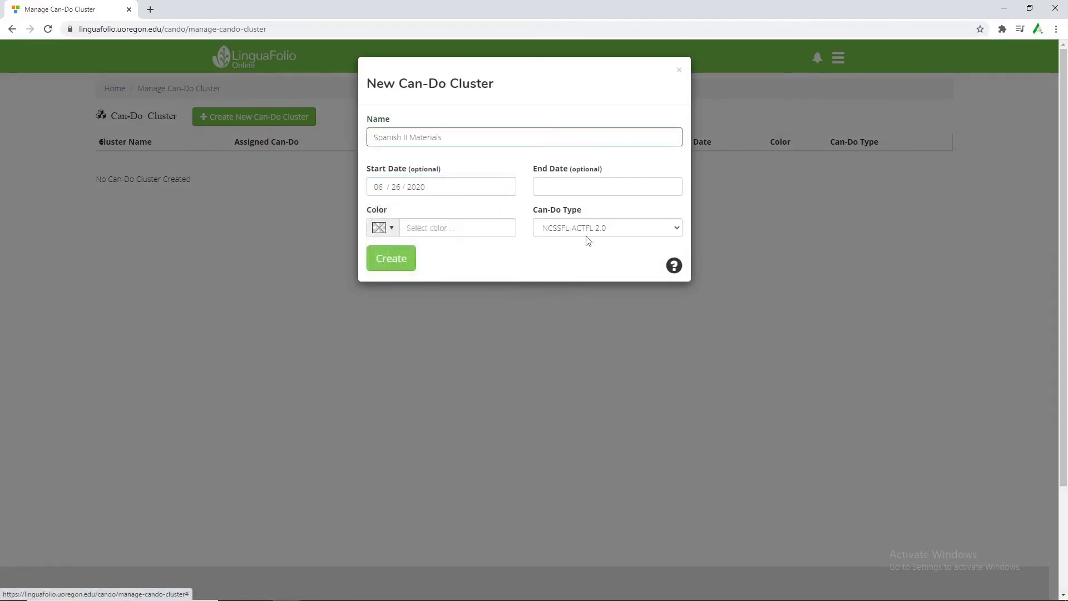
pyautogui.click(588, 186)
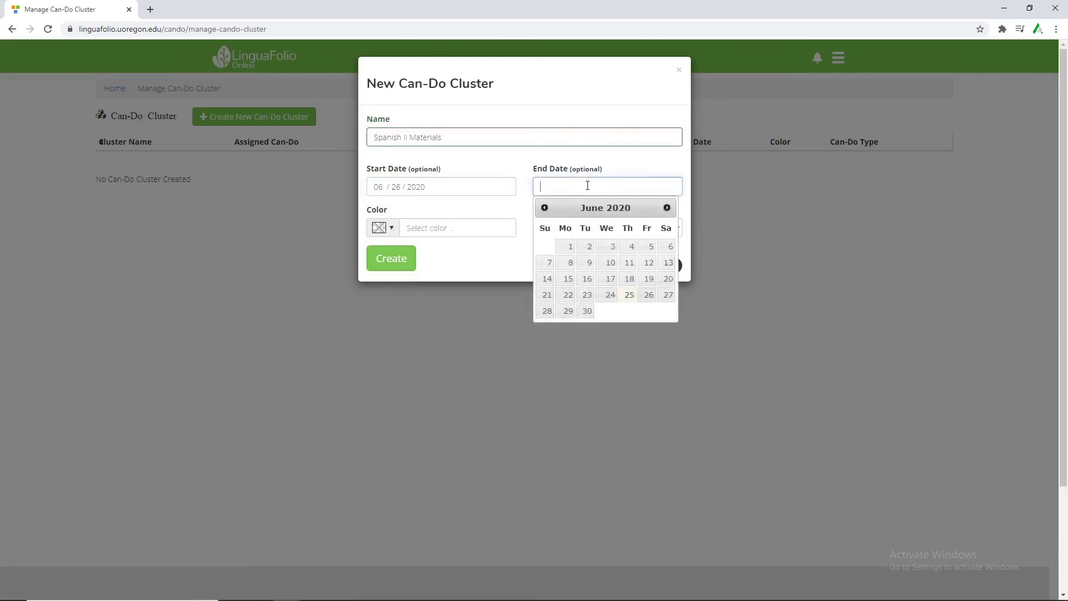
pyautogui.click(666, 207)
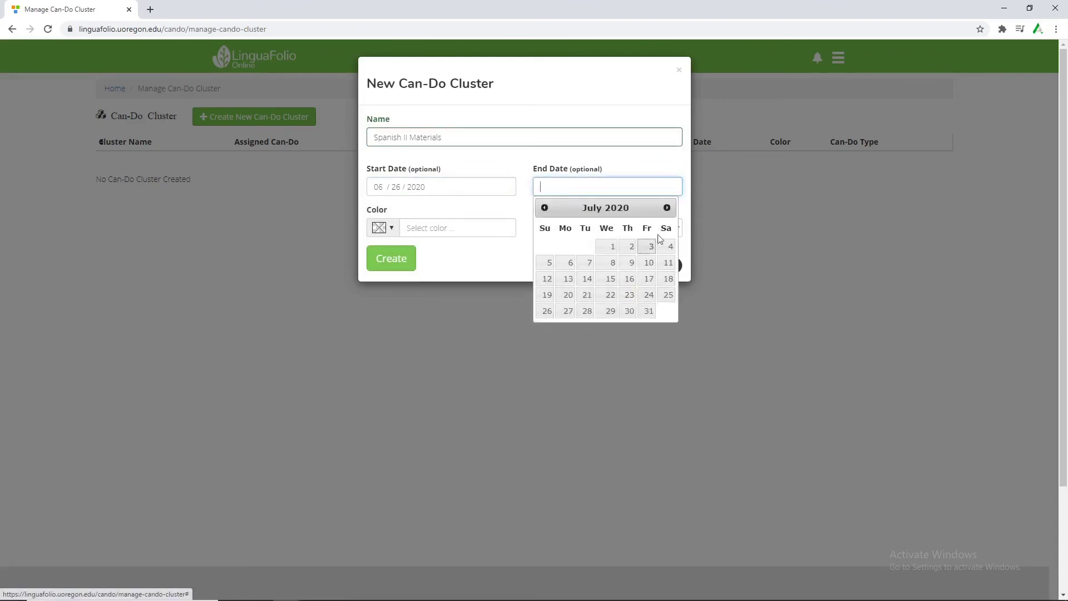
pyautogui.click(649, 310)
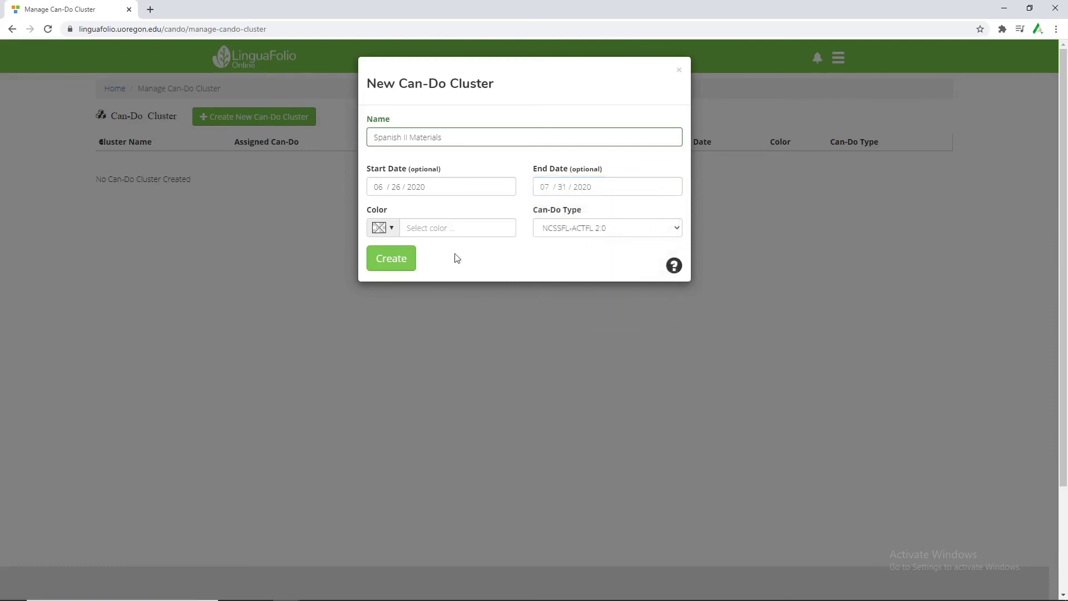
pyautogui.click(390, 228)
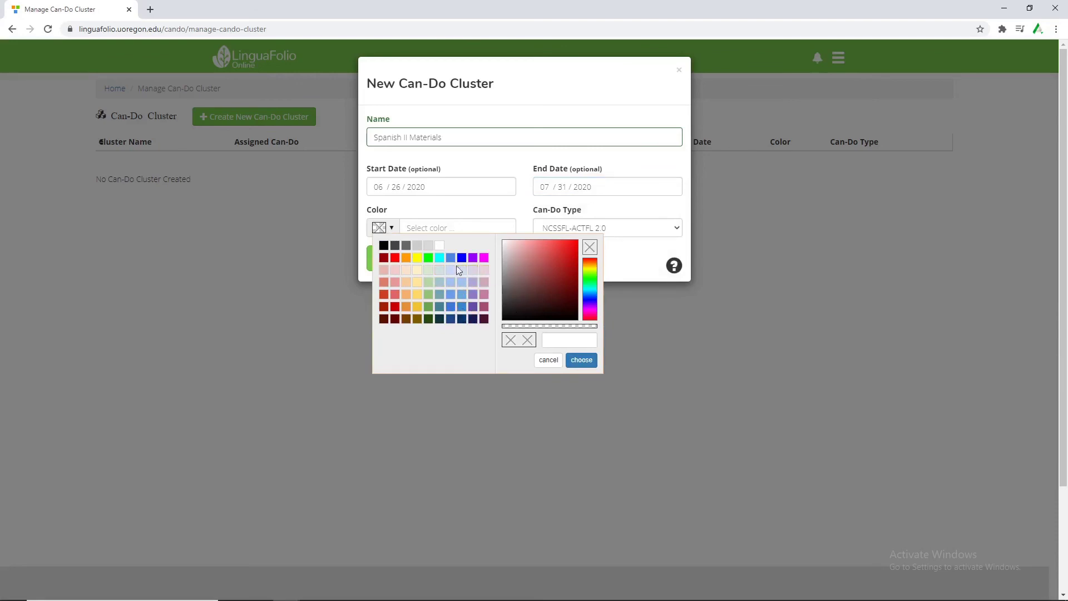
pyautogui.click(428, 257)
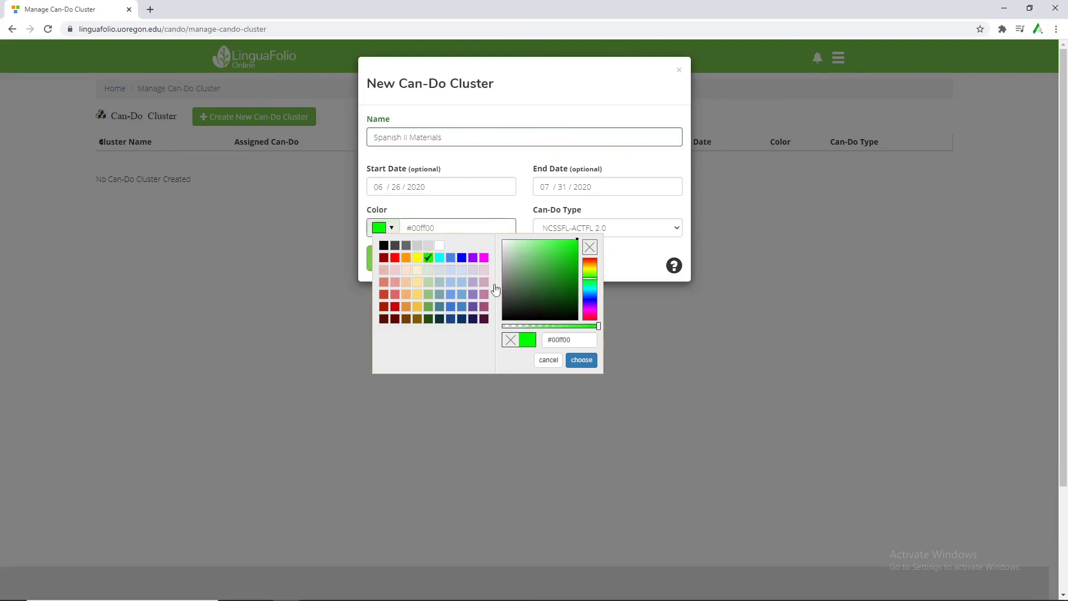
pyautogui.click(581, 361)
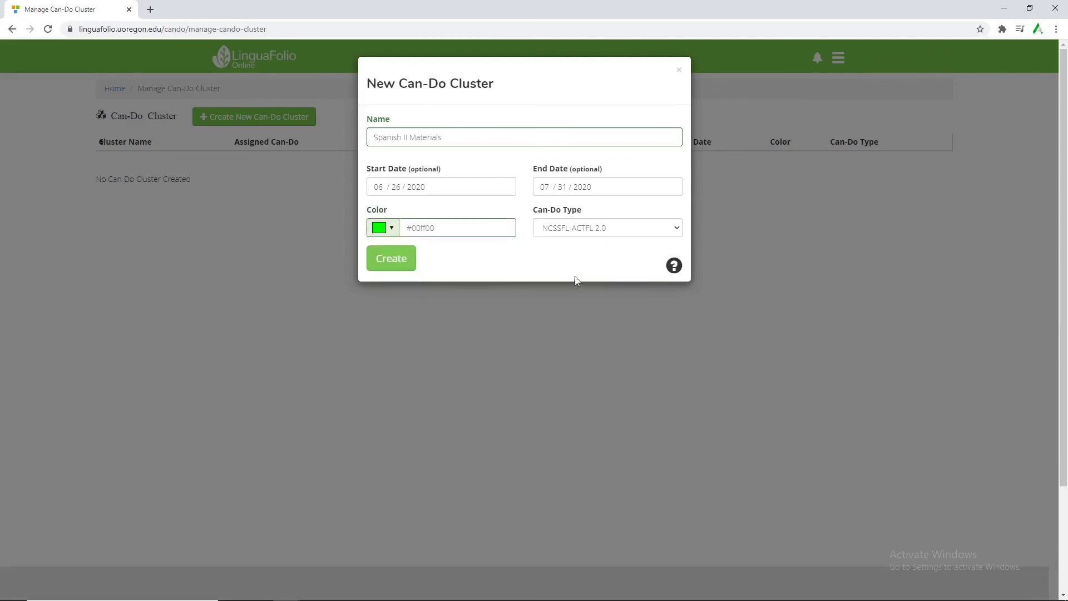
pyautogui.click(397, 259)
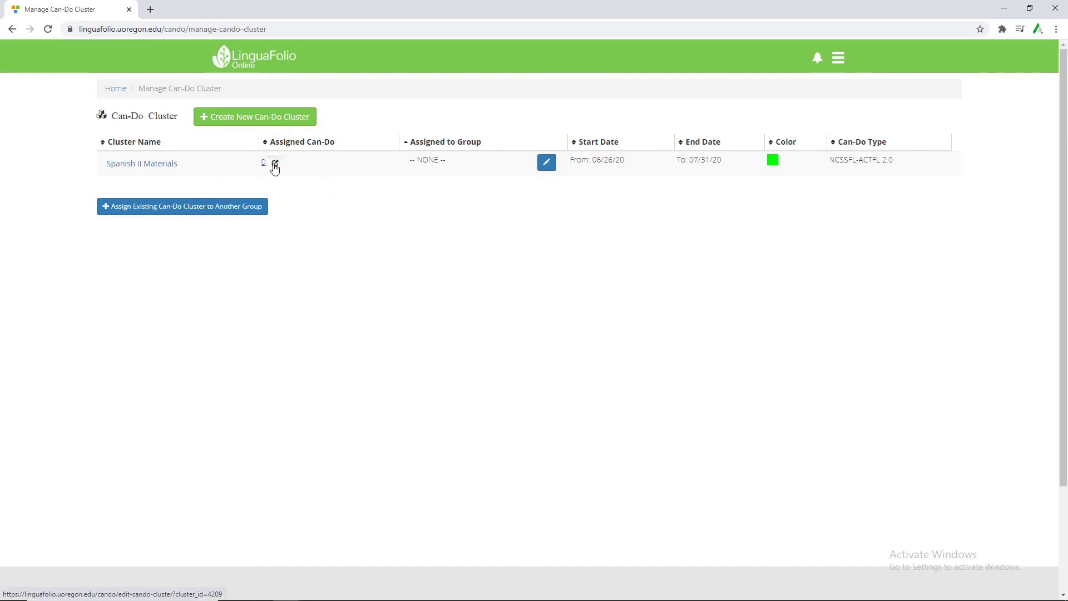
# Open Spanish II Materials for editing and scroll through its Novice Low can-do statements.
pyautogui.click(274, 165)
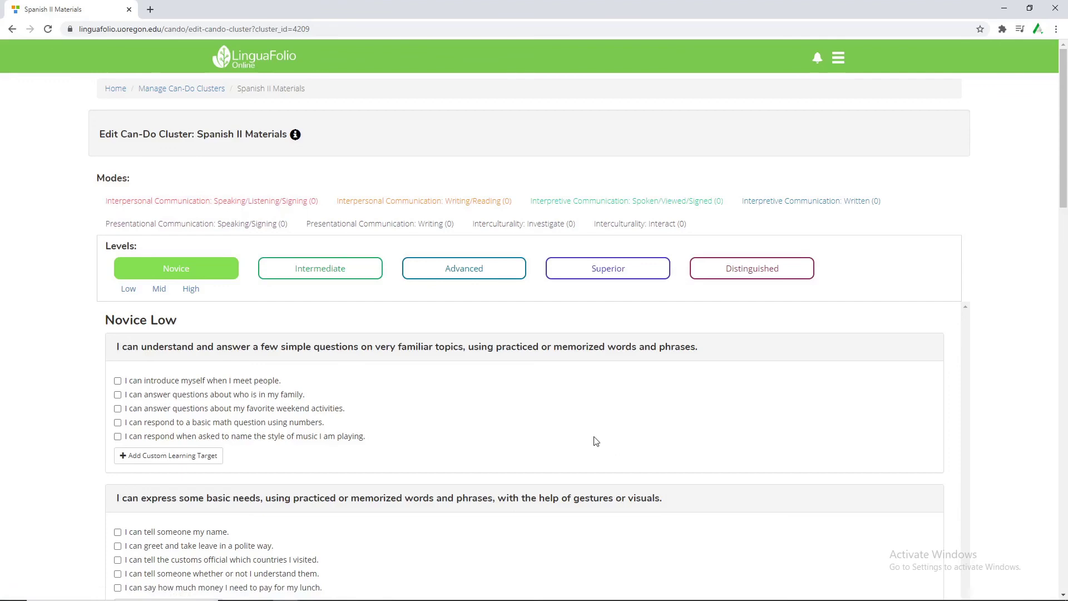
pyautogui.scroll(-3, 526, 389)
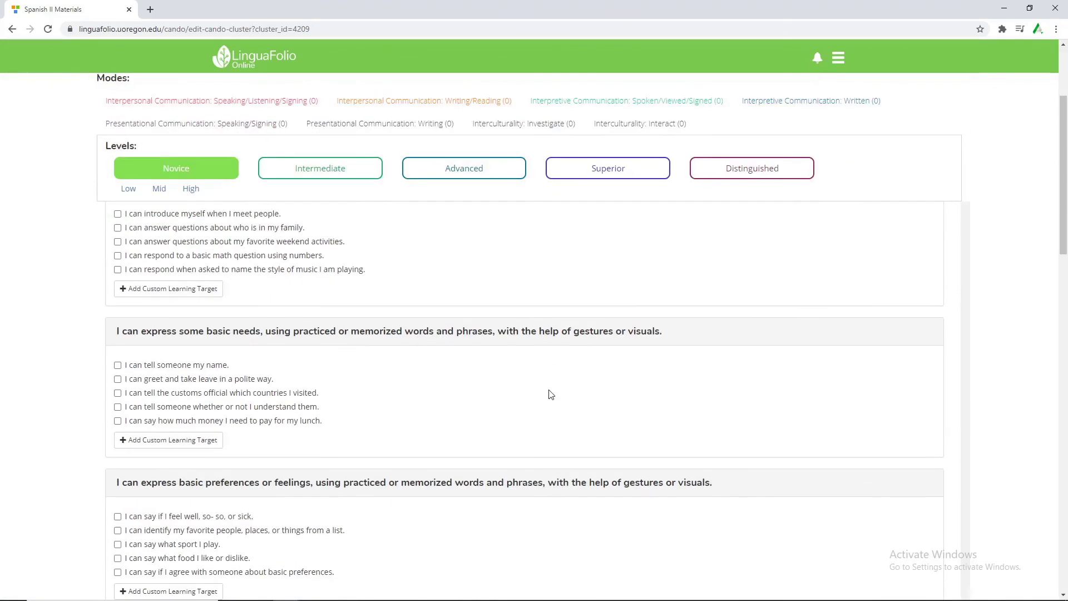
pyautogui.scroll(2, 548, 394)
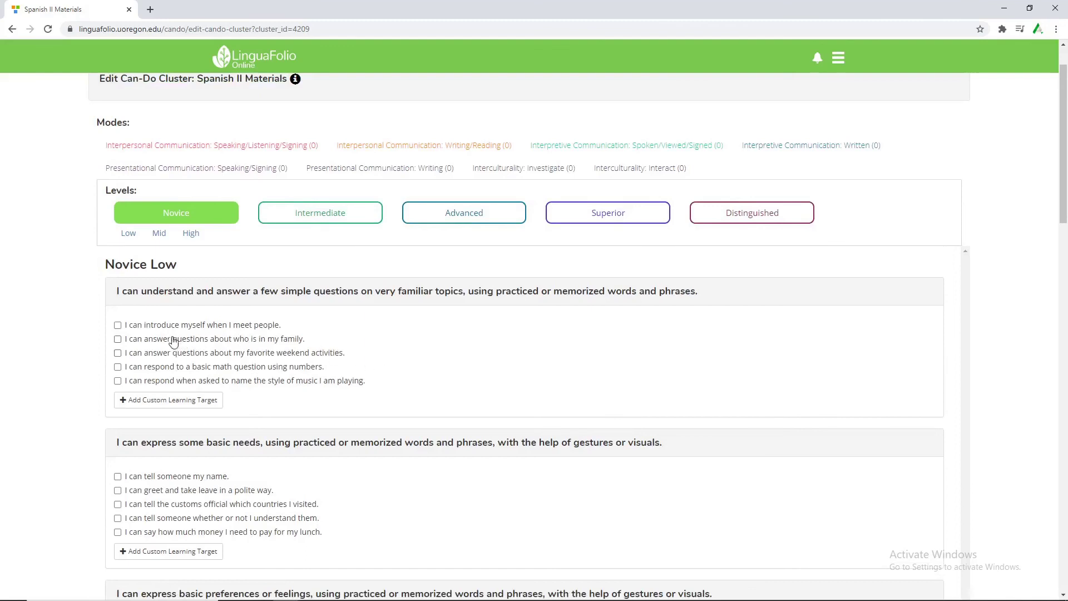
# Check the introduce-myself, family questions and favorite weekend activities statements.
pyautogui.click(149, 330)
pyautogui.click(140, 342)
pyautogui.click(142, 356)
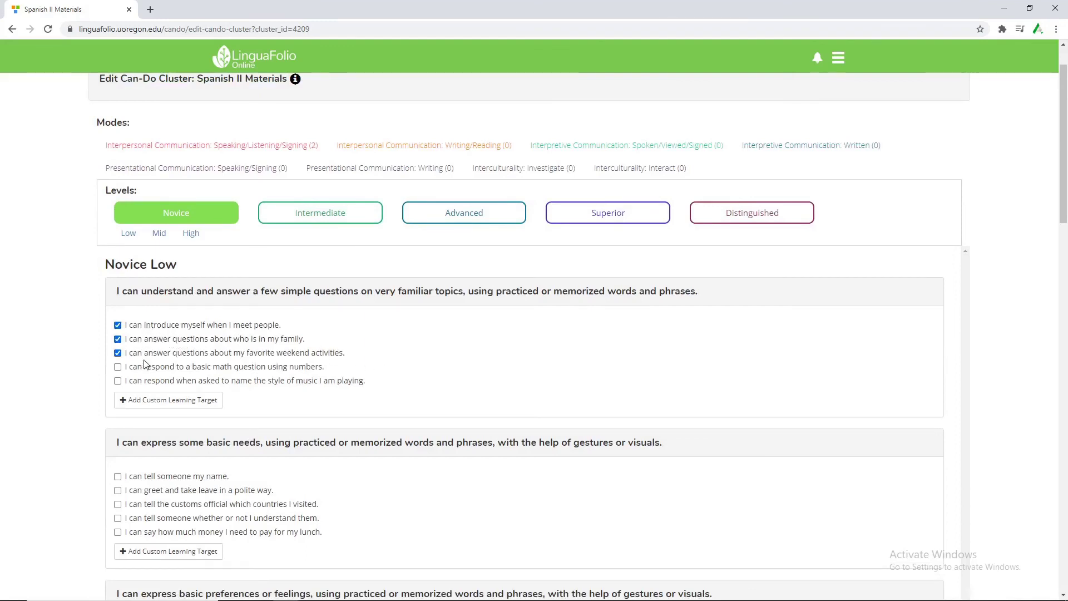
# Add and save the custom Novice Low target 'I can say hello online'.
pyautogui.click(162, 408)
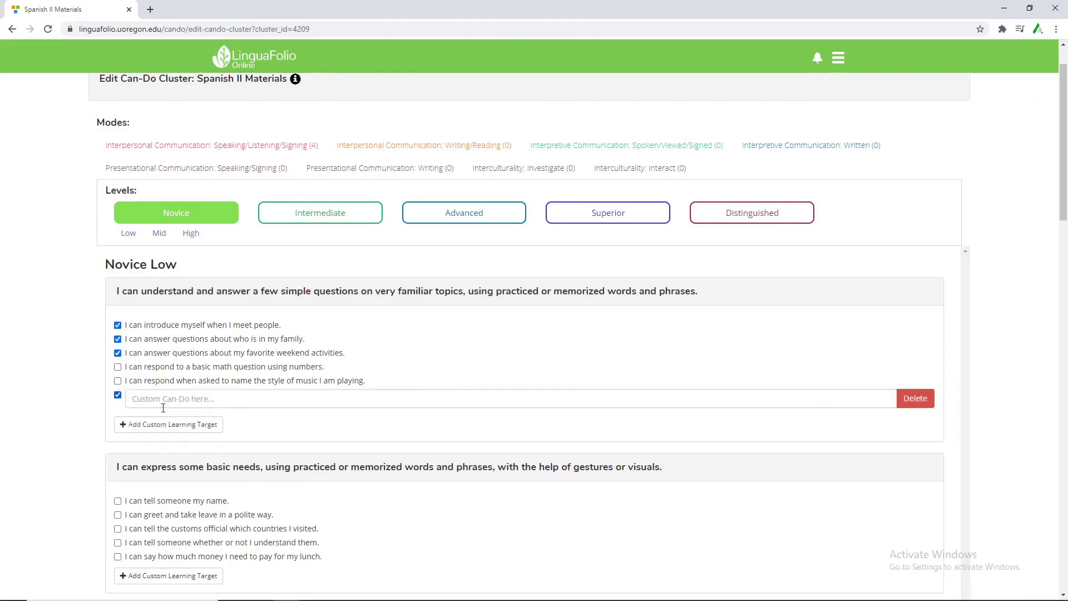
pyautogui.click(250, 400)
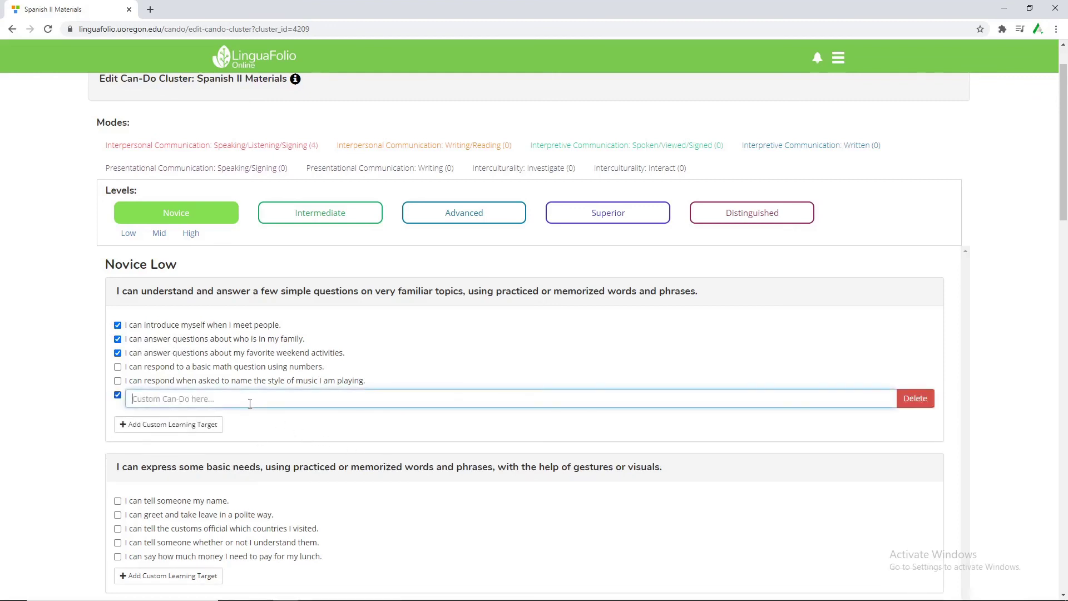
pyautogui.write('I can say hello online')
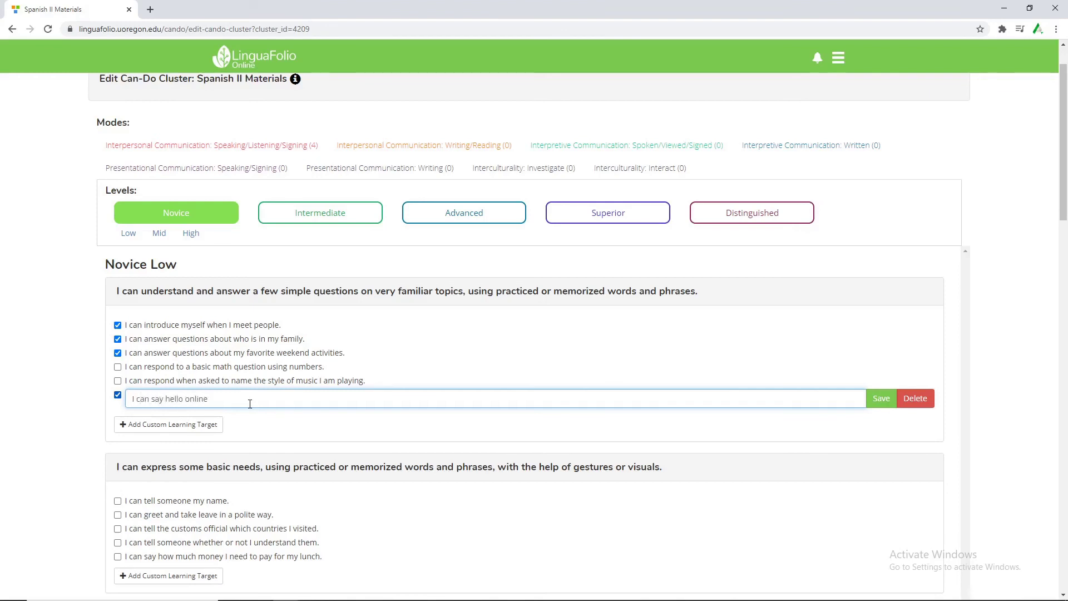
pyautogui.click(889, 404)
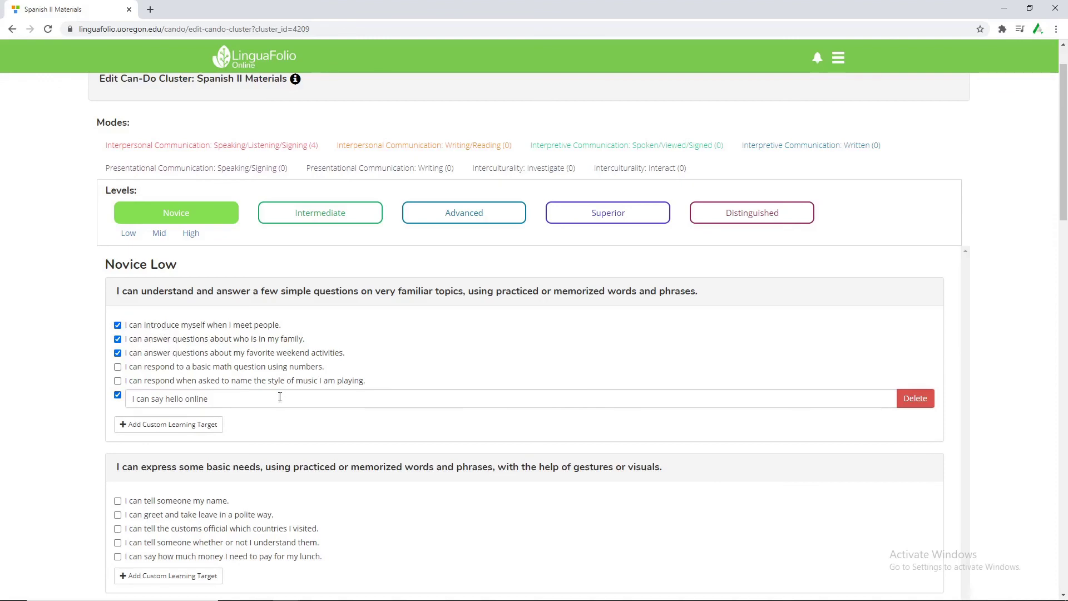
# Browse the Novice Mid, Low and High levels and the Spoken/Viewed/Signed and Interculturality: Interact modes.
pyautogui.scroll(-15, 463, 398)
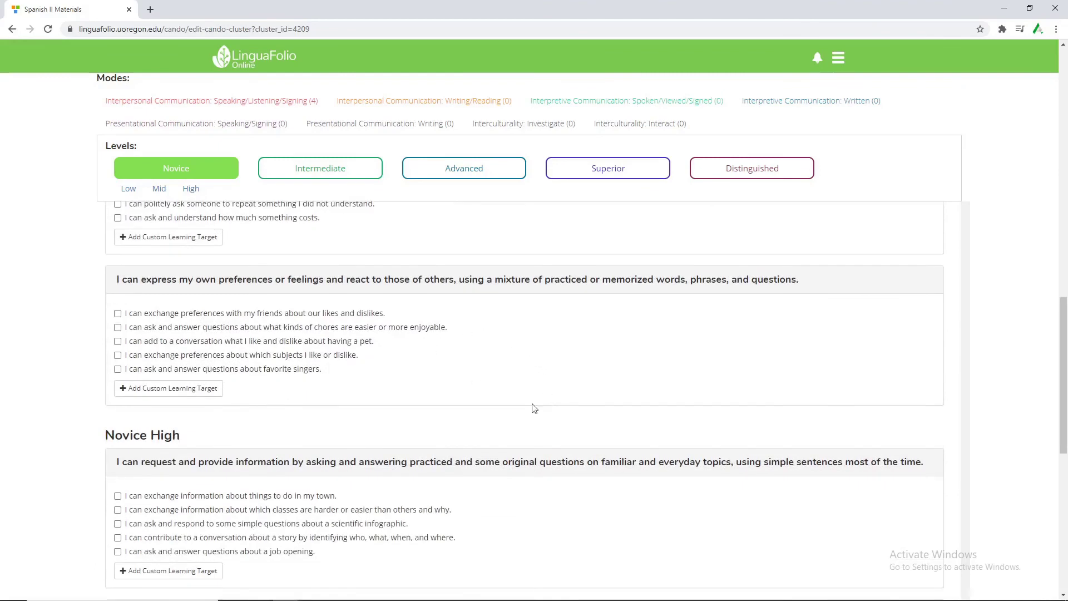
pyautogui.scroll(-8, 550, 423)
pyautogui.scroll(7, 581, 452)
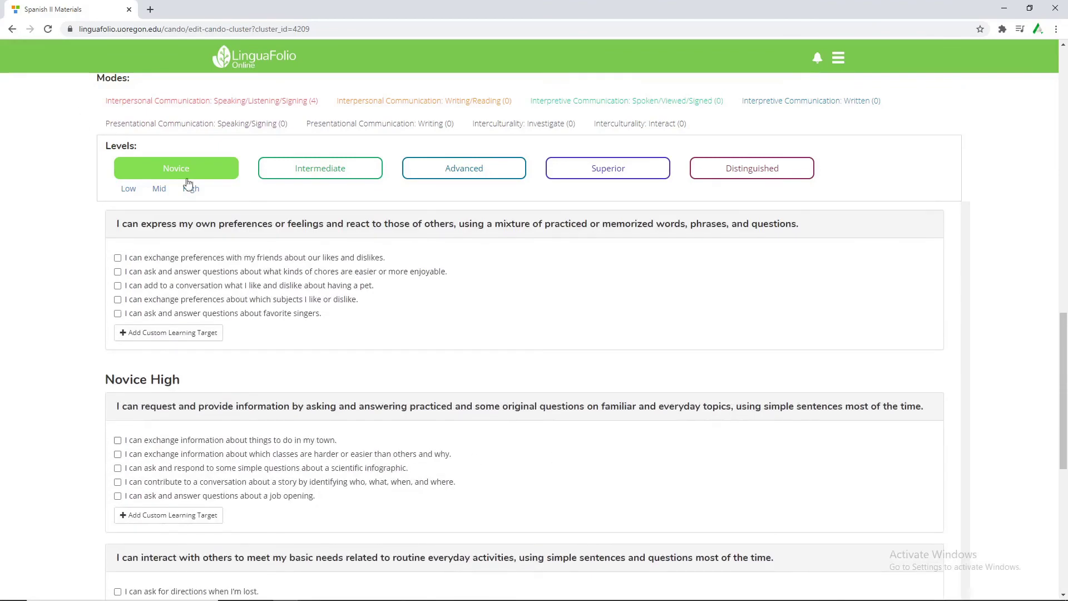
pyautogui.click(160, 190)
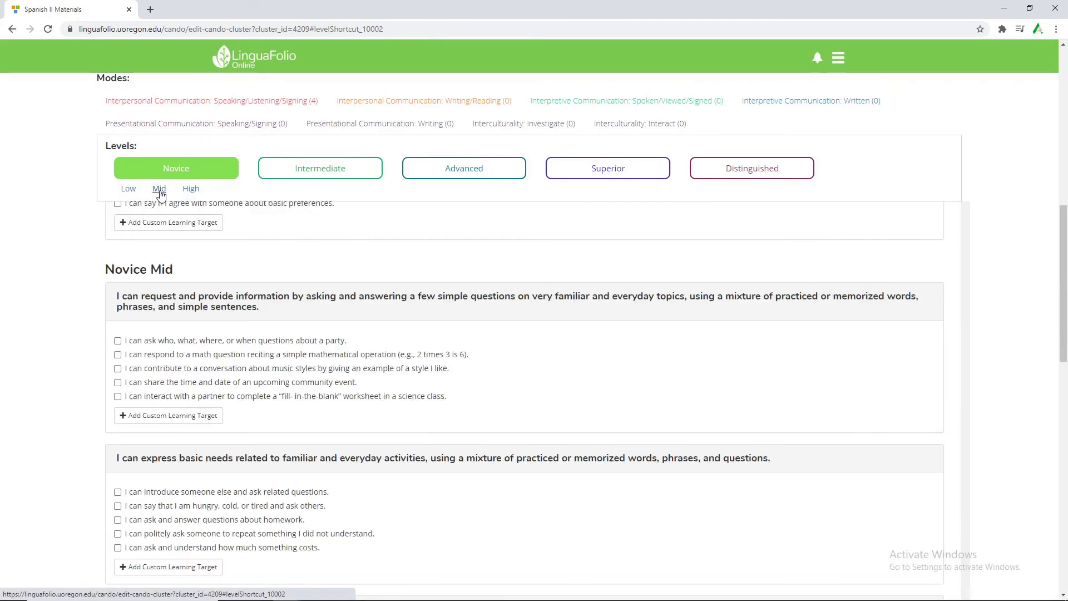
pyautogui.click(128, 190)
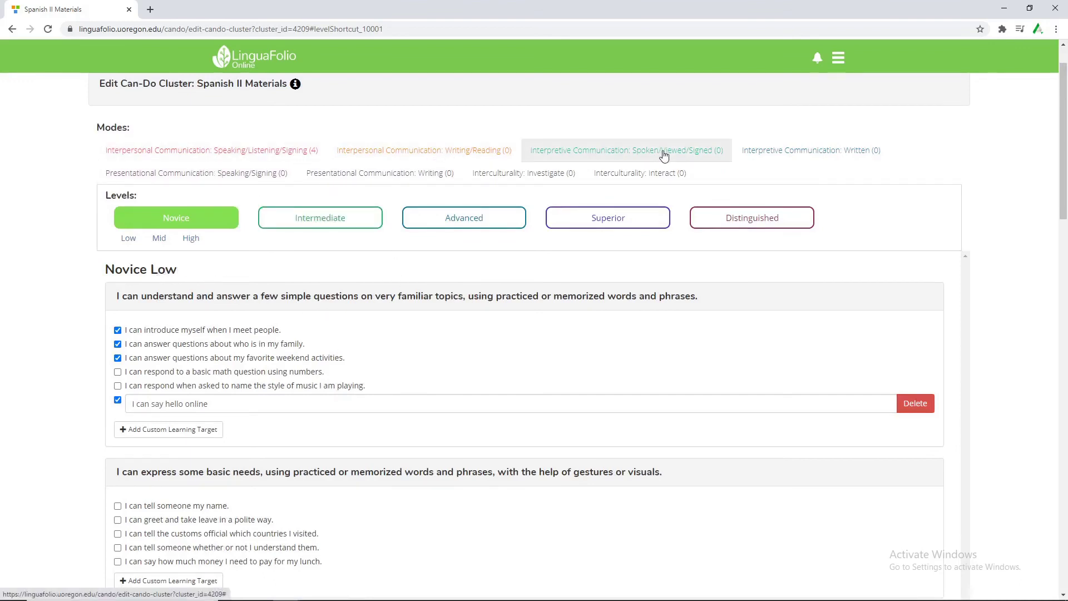
pyautogui.click(694, 150)
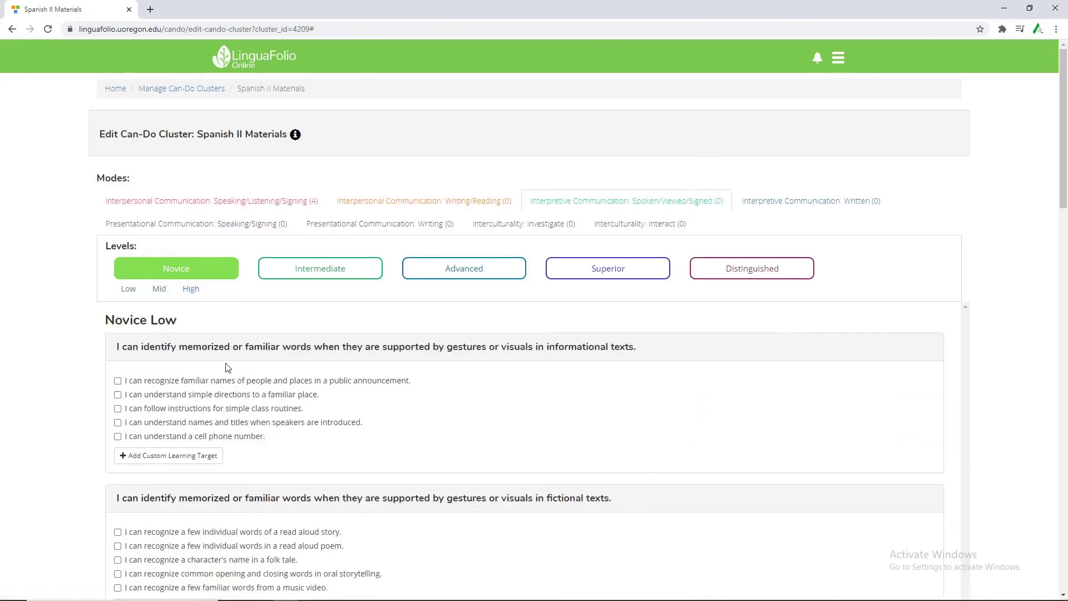
pyautogui.click(613, 232)
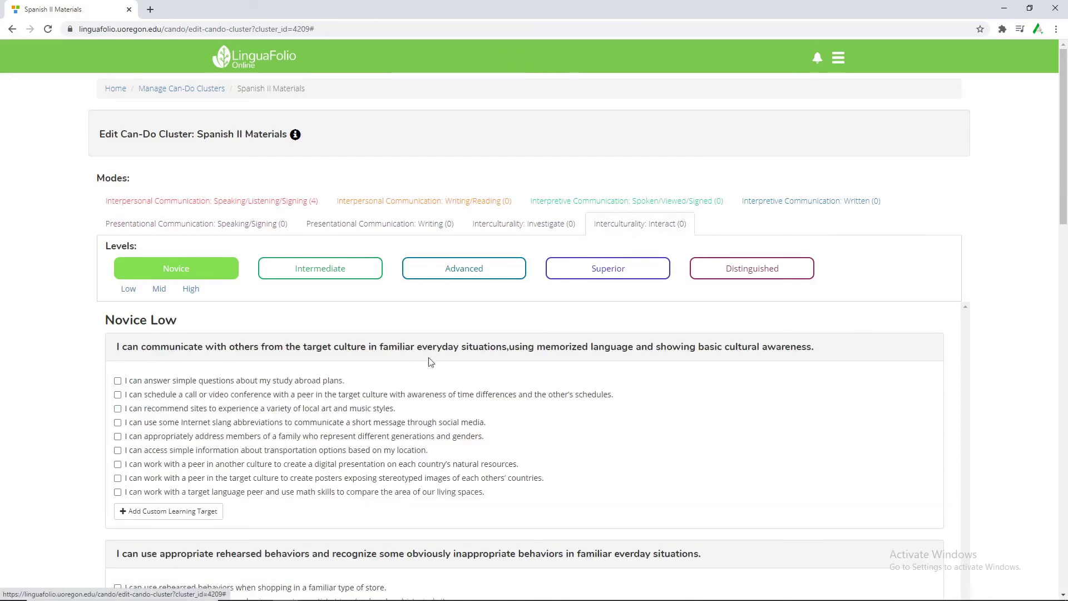
pyautogui.click(192, 289)
pyautogui.scroll(7, 334, 300)
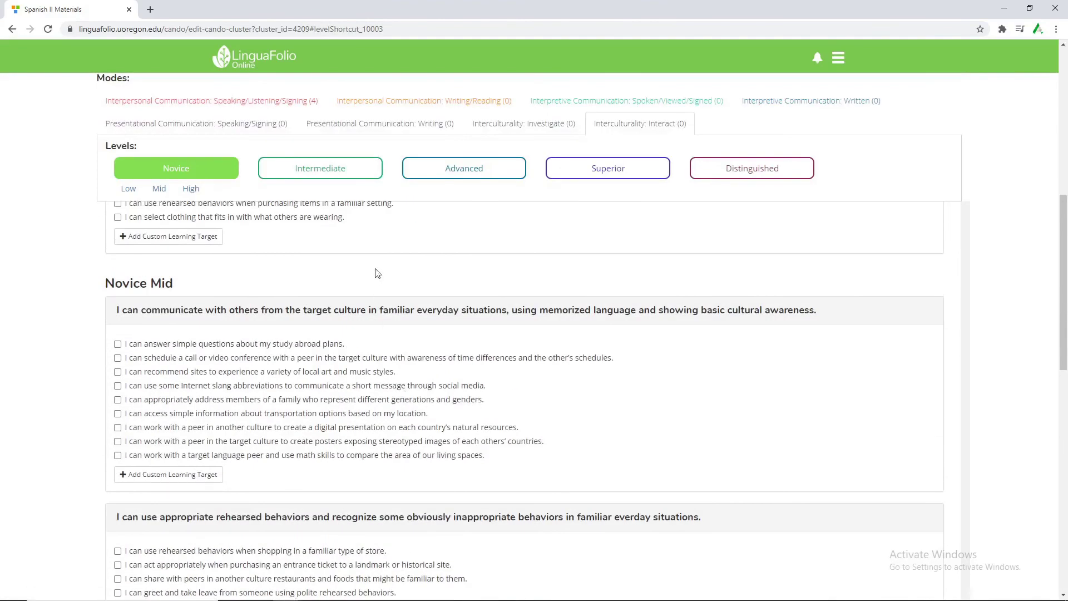
pyautogui.scroll(4, 389, 276)
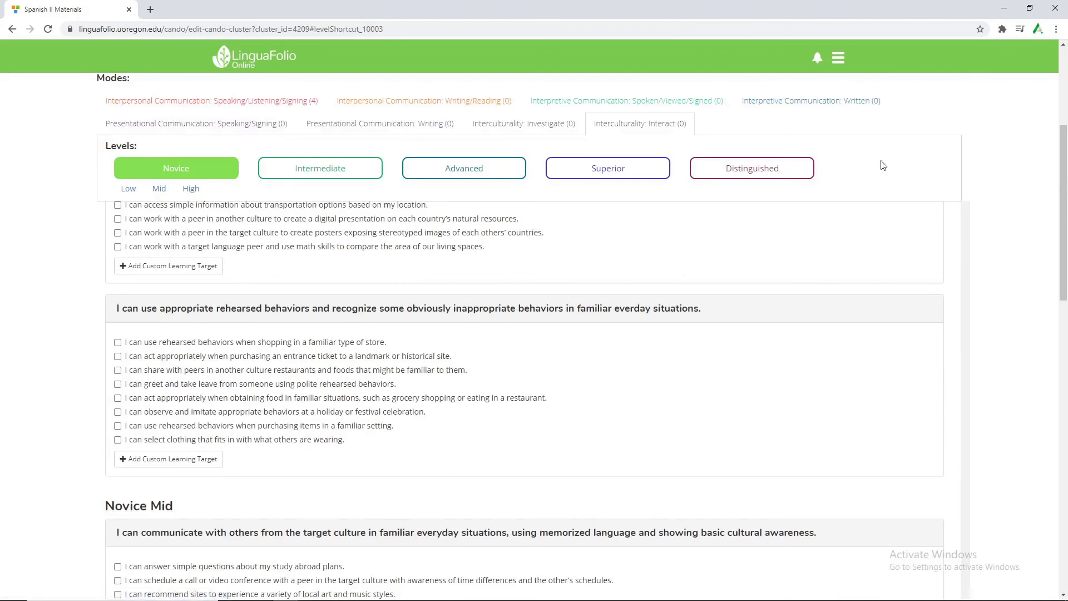
pyautogui.scroll(2, 847, 73)
pyautogui.click(846, 69)
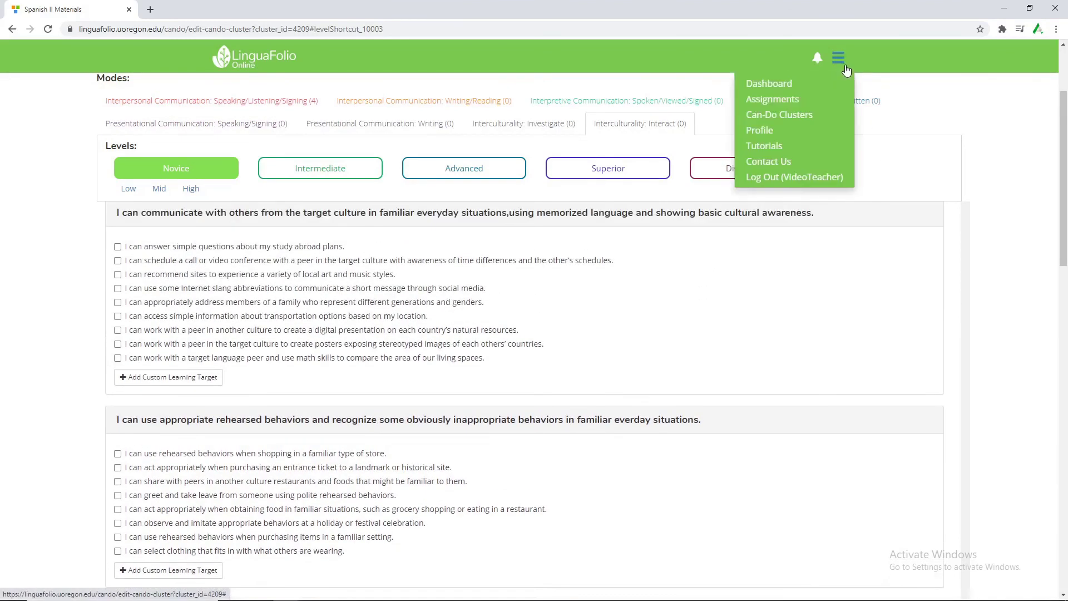
# Assign Spanish II Materials to the Spanish II group and also to Class for VideoTeacher.
pyautogui.click(824, 114)
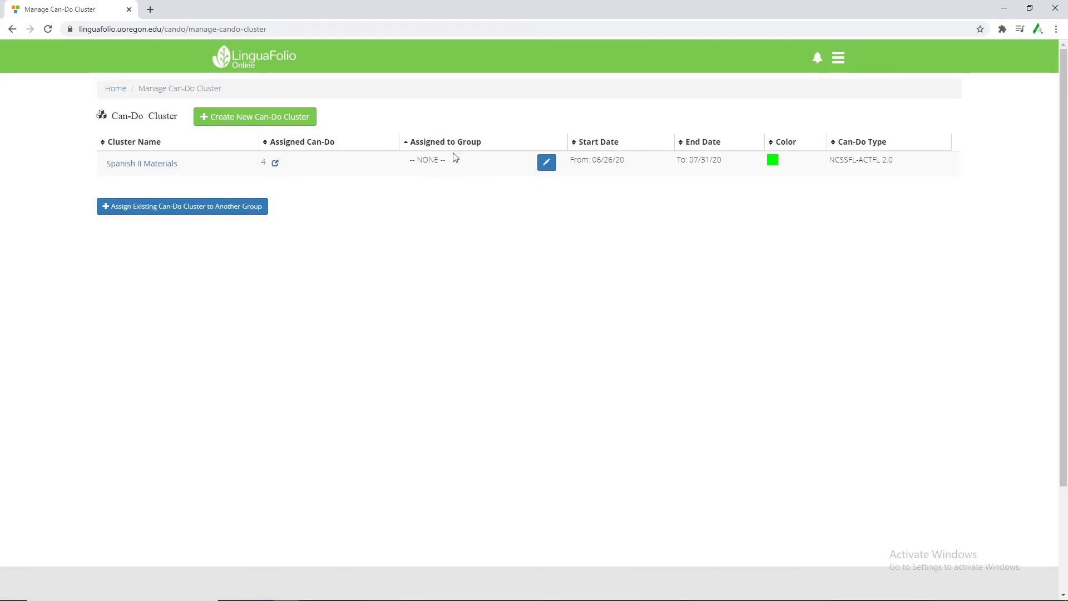
pyautogui.click(545, 164)
pyautogui.click(510, 162)
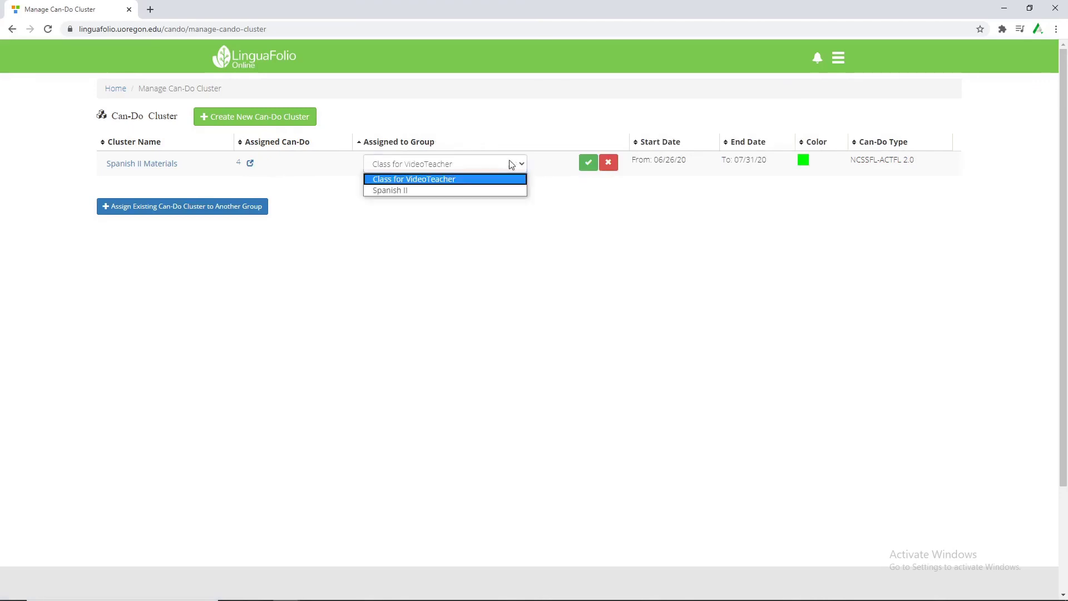
pyautogui.click(417, 190)
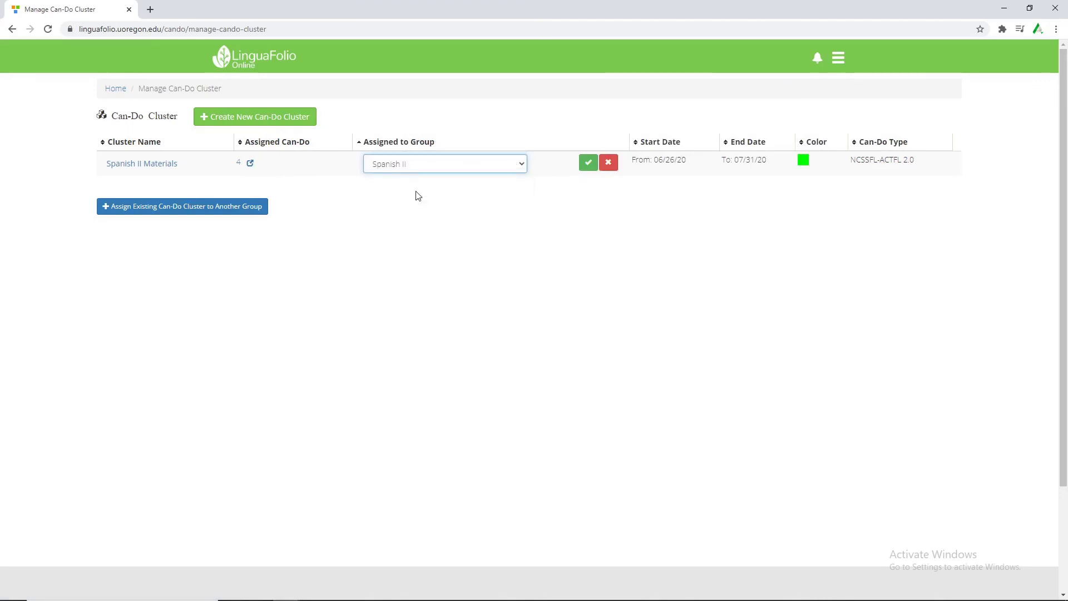
pyautogui.click(587, 163)
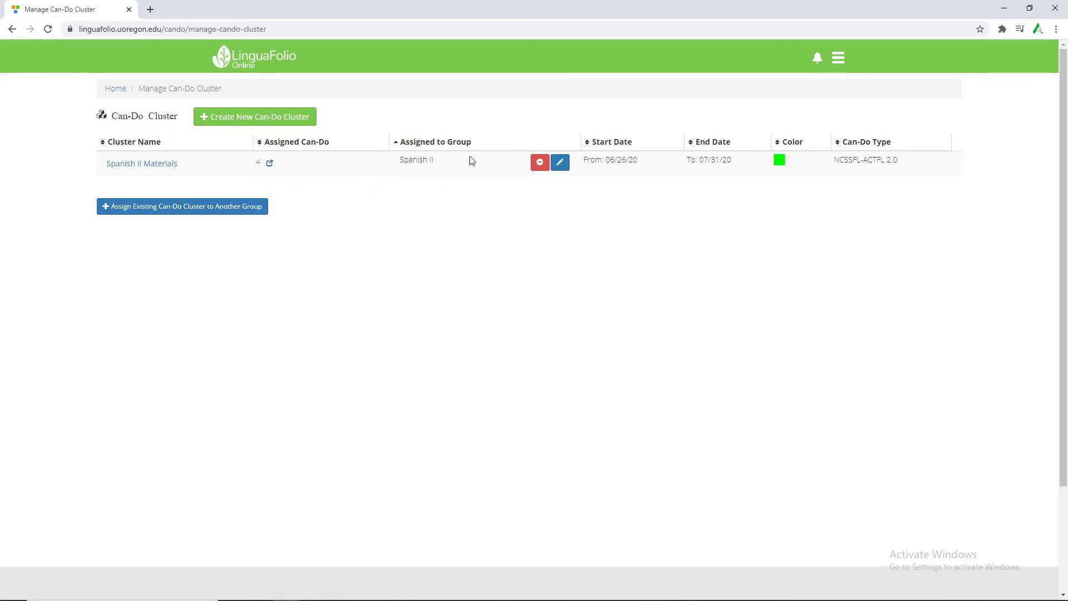
pyautogui.click(148, 208)
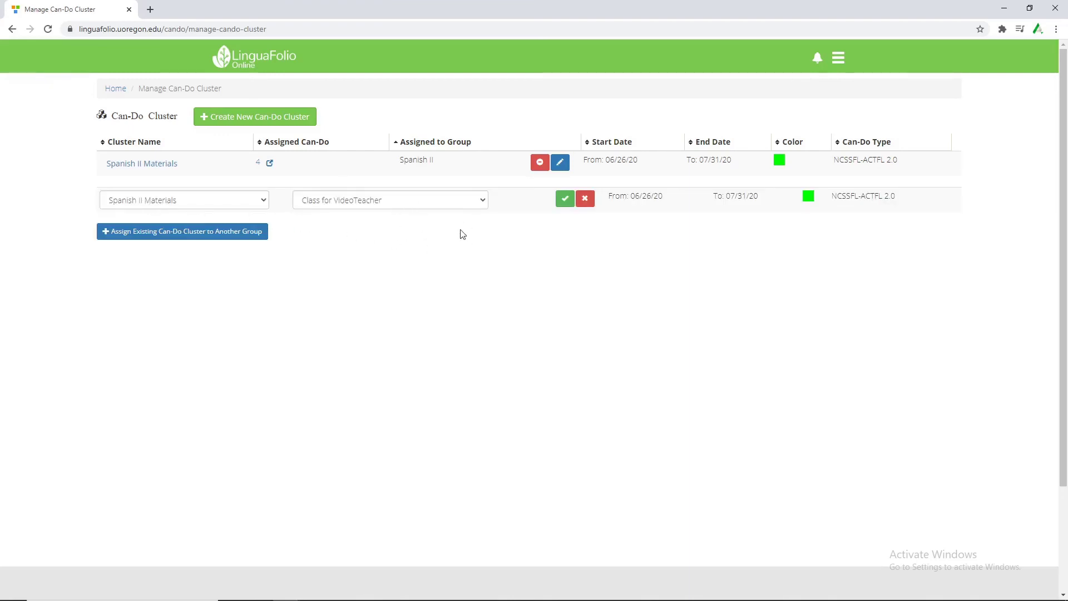
pyautogui.click(563, 200)
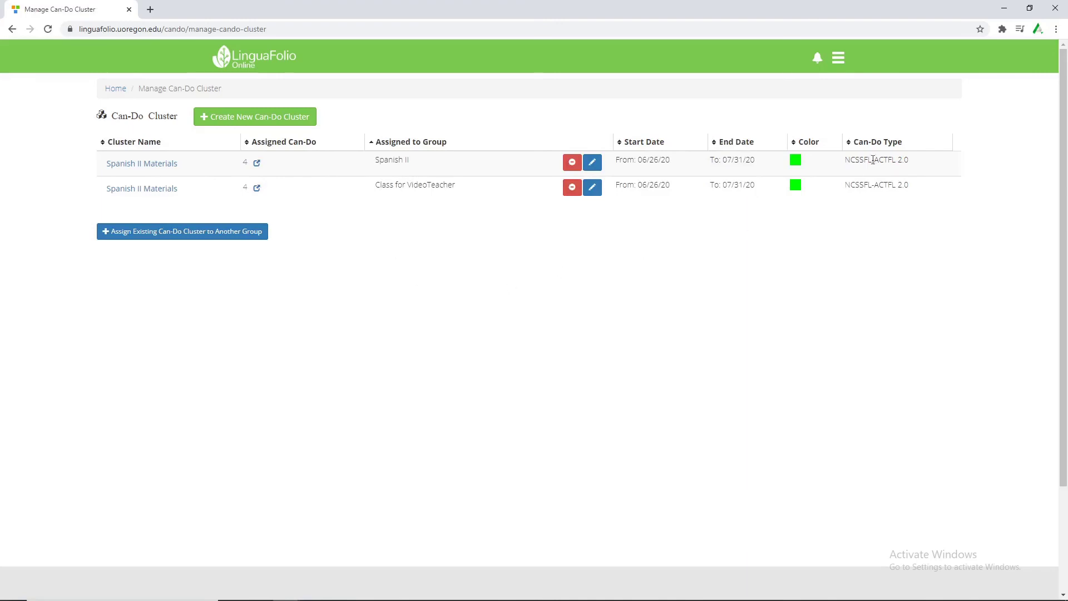
# Return to the My Groups home dashboard and open the site's main navigation menu.
pyautogui.click(109, 93)
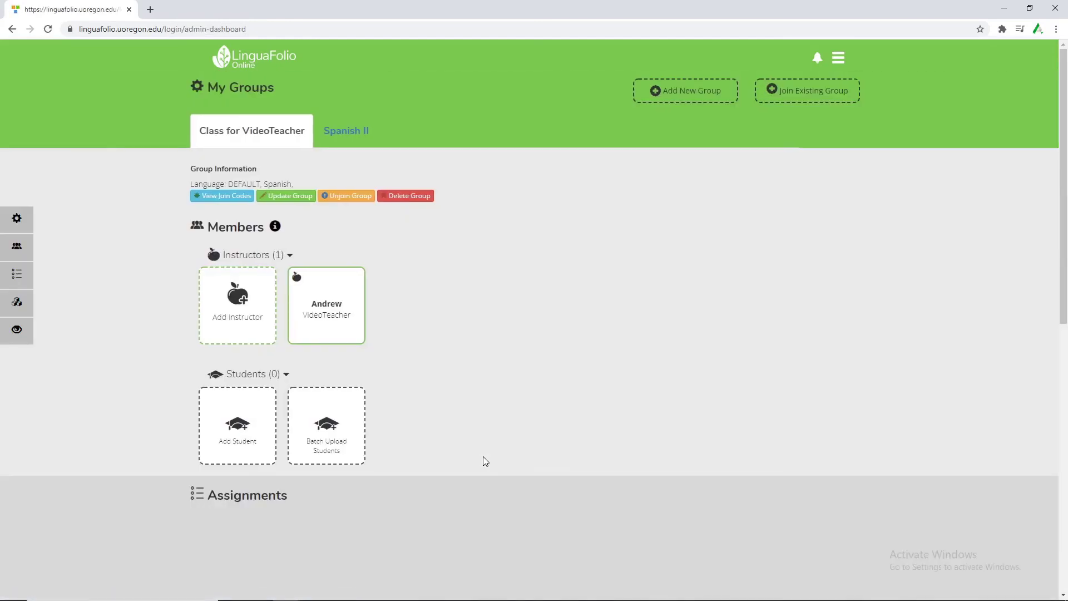
pyautogui.scroll(-7, 509, 435)
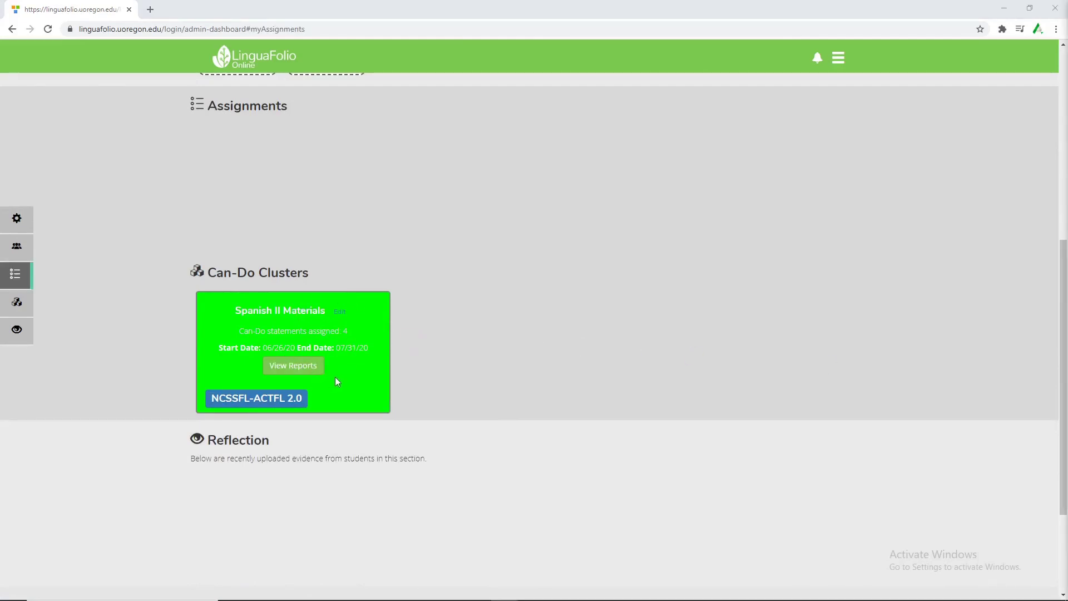
pyautogui.scroll(7, 695, 361)
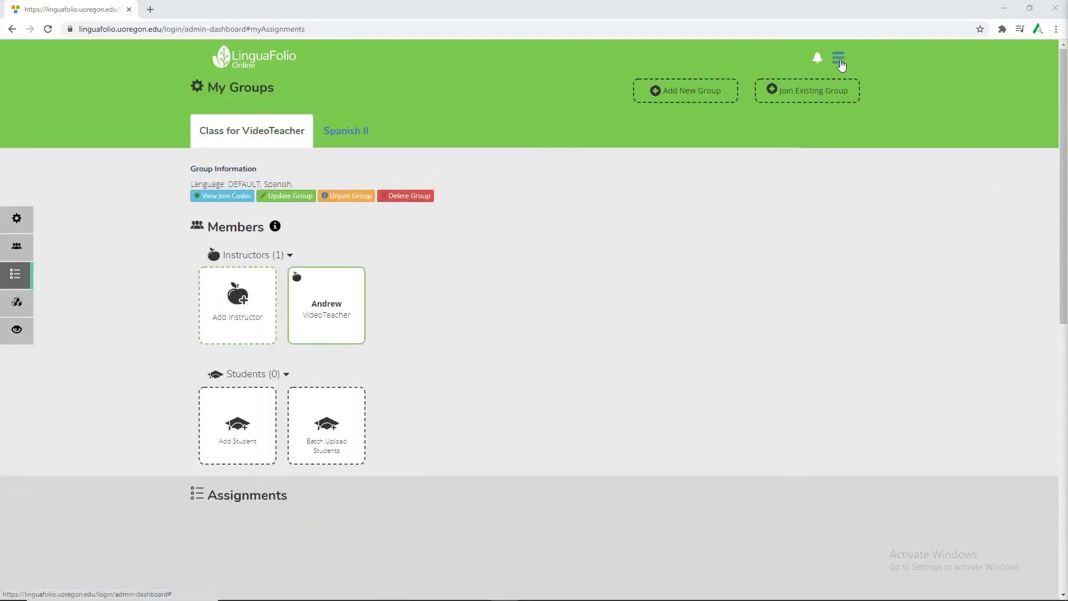
pyautogui.click(838, 59)
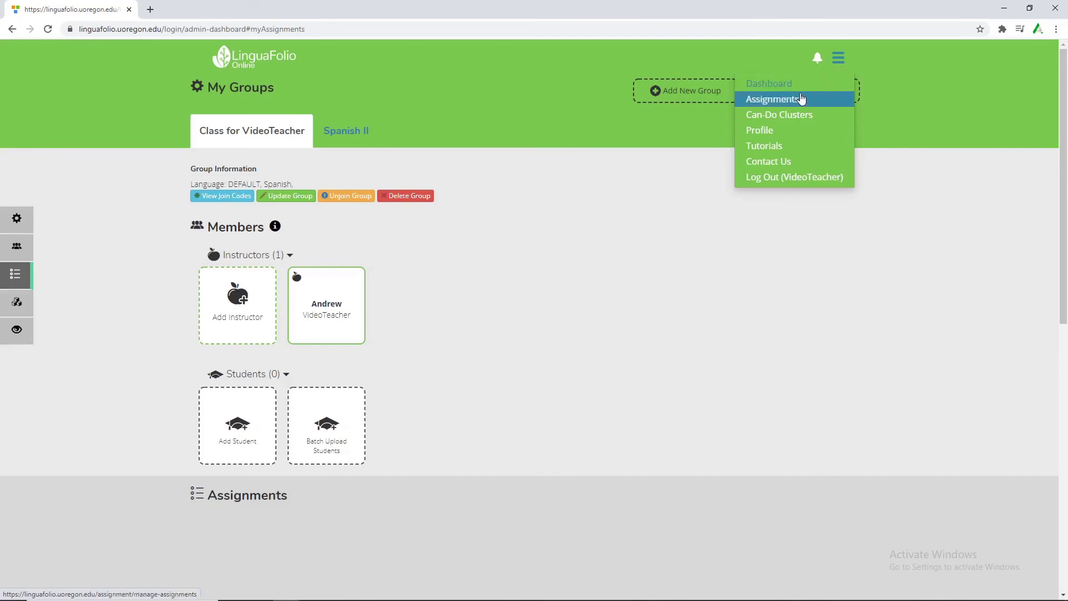
# Start a new assignment named Spanish II Intro about introducing yourself and your favorite activity.
pyautogui.click(800, 100)
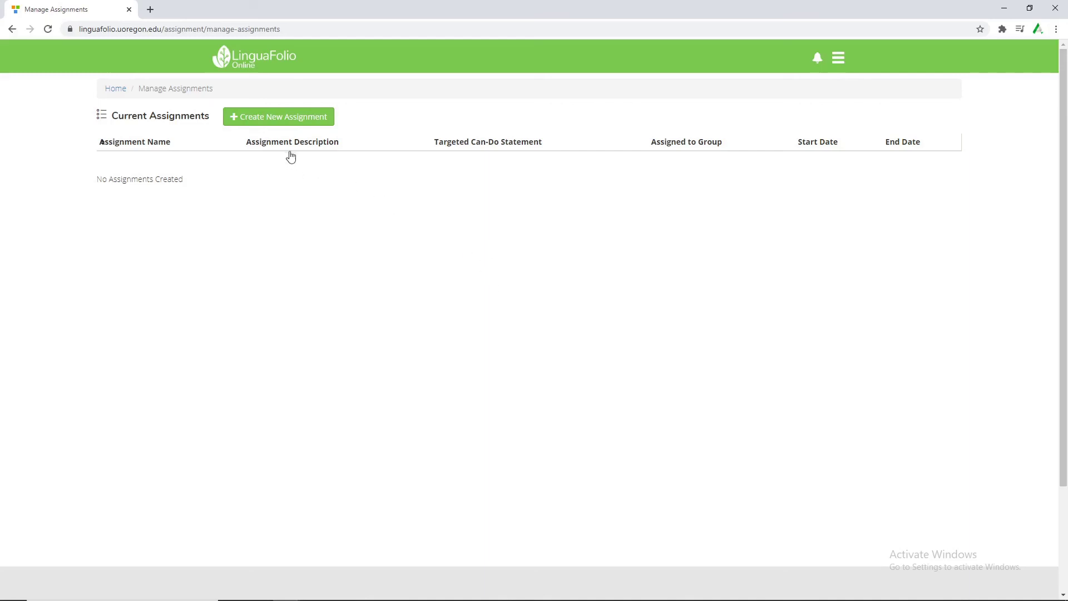
pyautogui.click(290, 124)
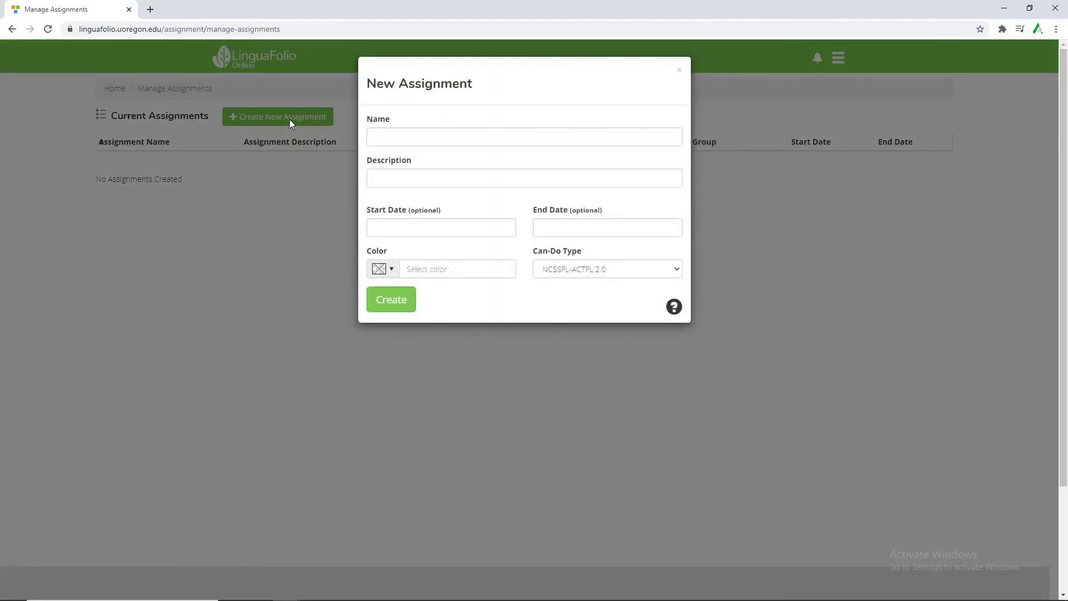
pyautogui.click(421, 133)
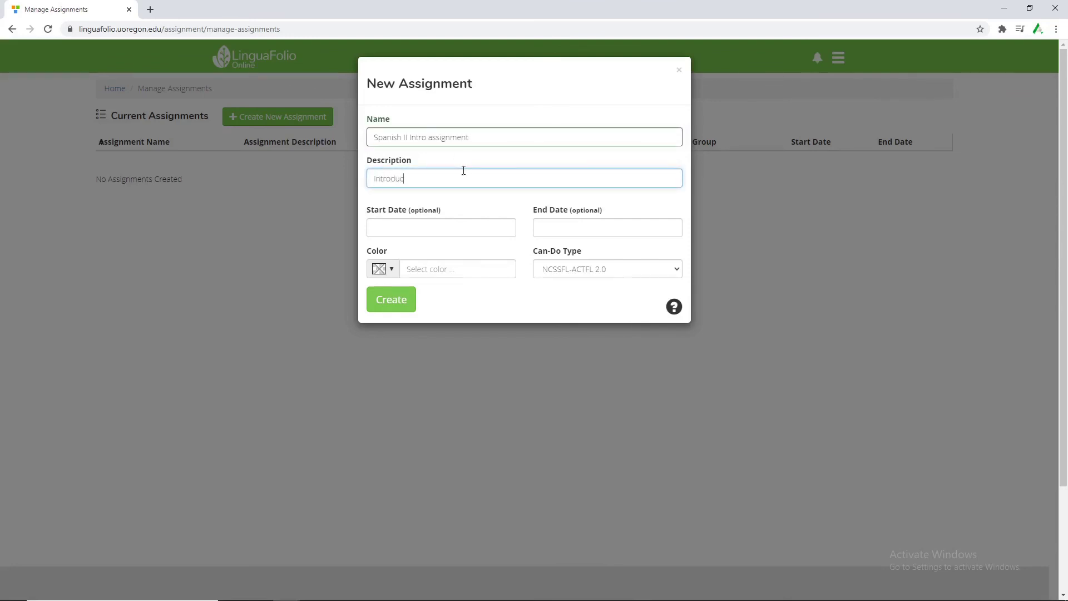
pyautogui.write('yourself and your favorite activity.')
# Set the assignment to run from June 25, 2020 to July 3, 2020.
pyautogui.click(459, 224)
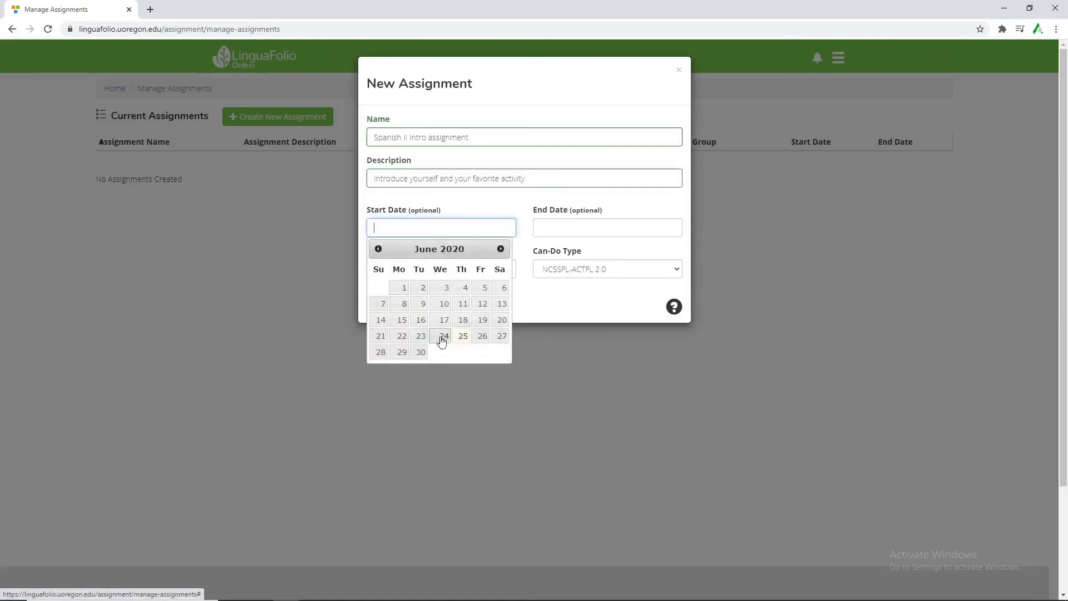
pyautogui.click(458, 339)
pyautogui.click(597, 223)
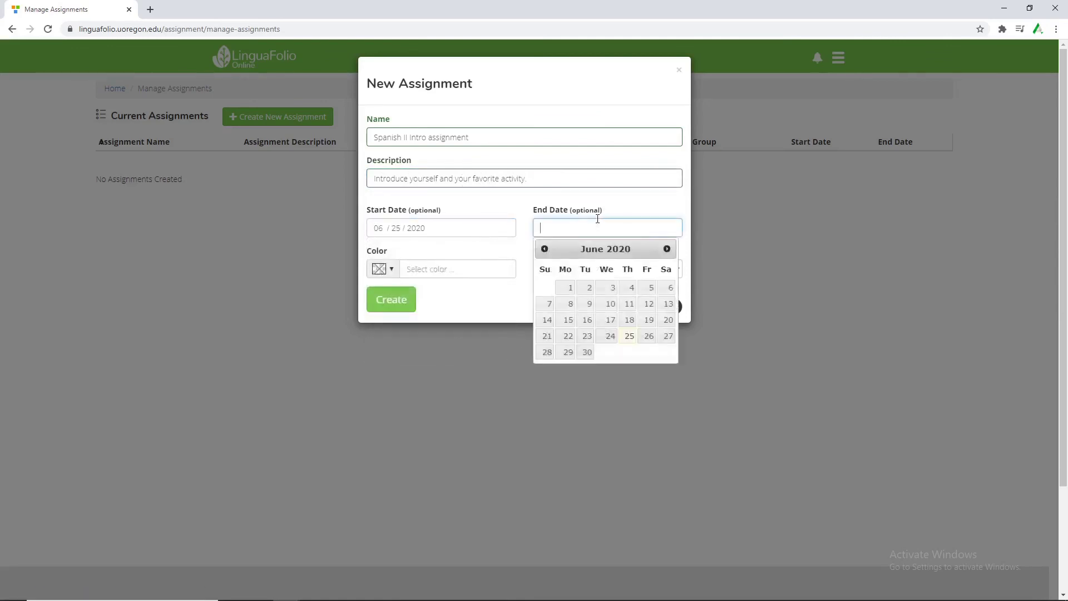
pyautogui.click(666, 249)
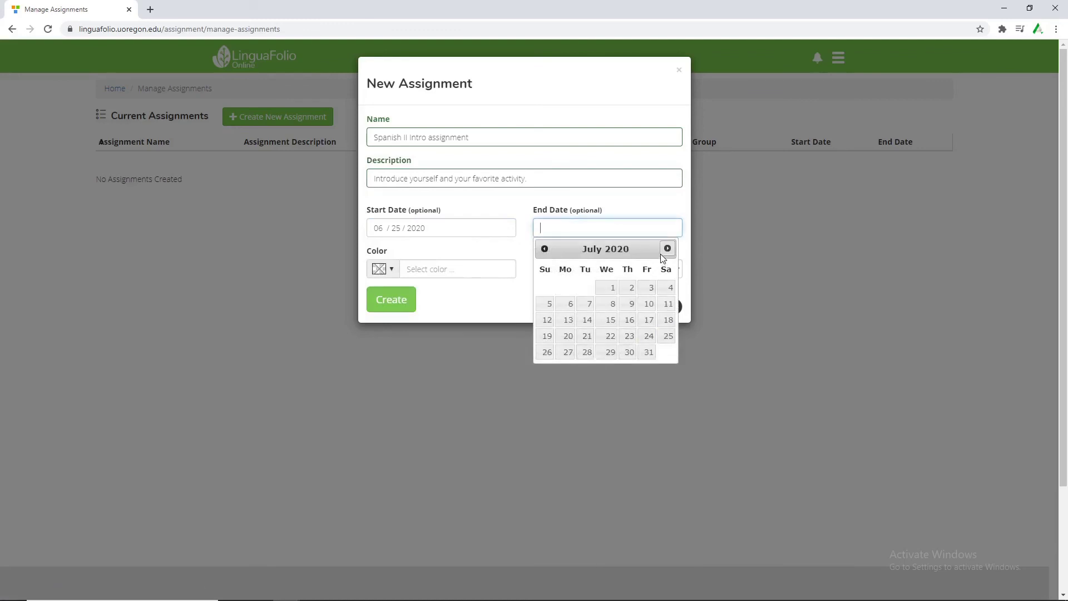
pyautogui.click(650, 287)
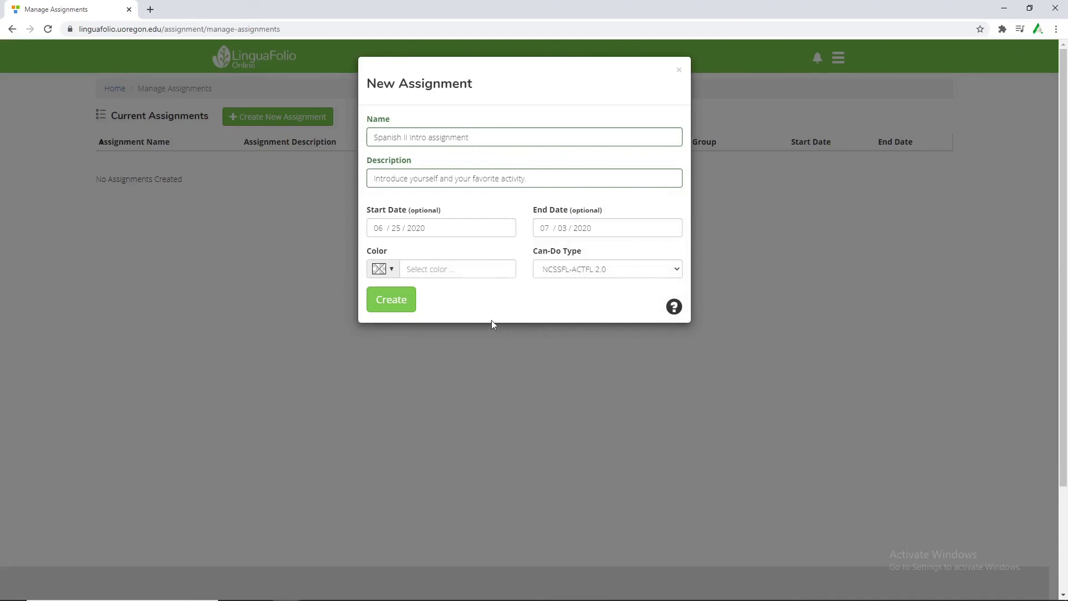
# Colour the assignment light blue #cfe2f3 and create it.
pyautogui.click(389, 271)
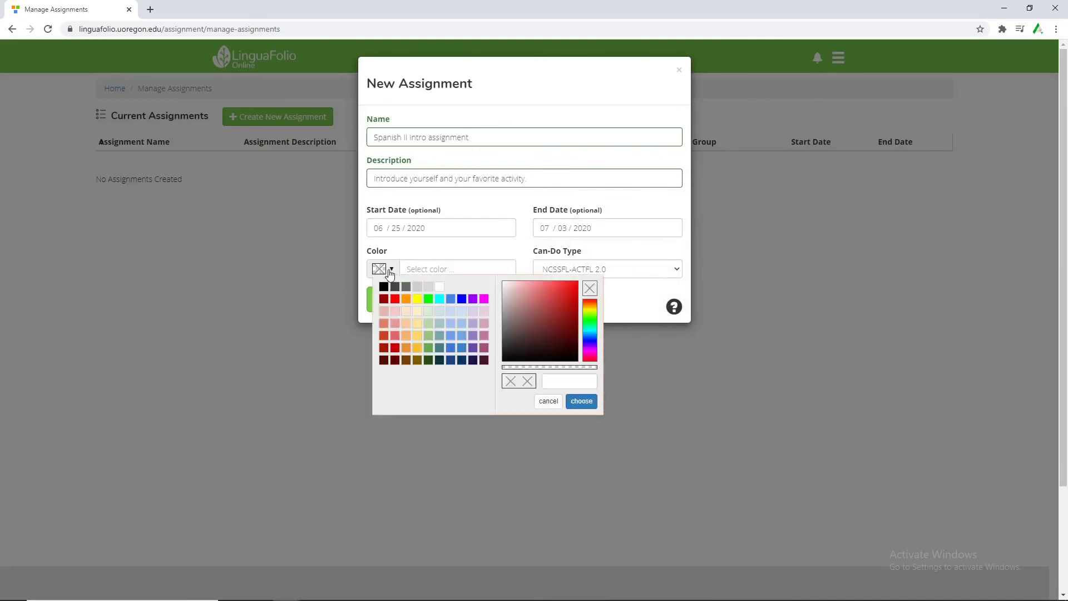
pyautogui.click(462, 312)
pyautogui.click(581, 401)
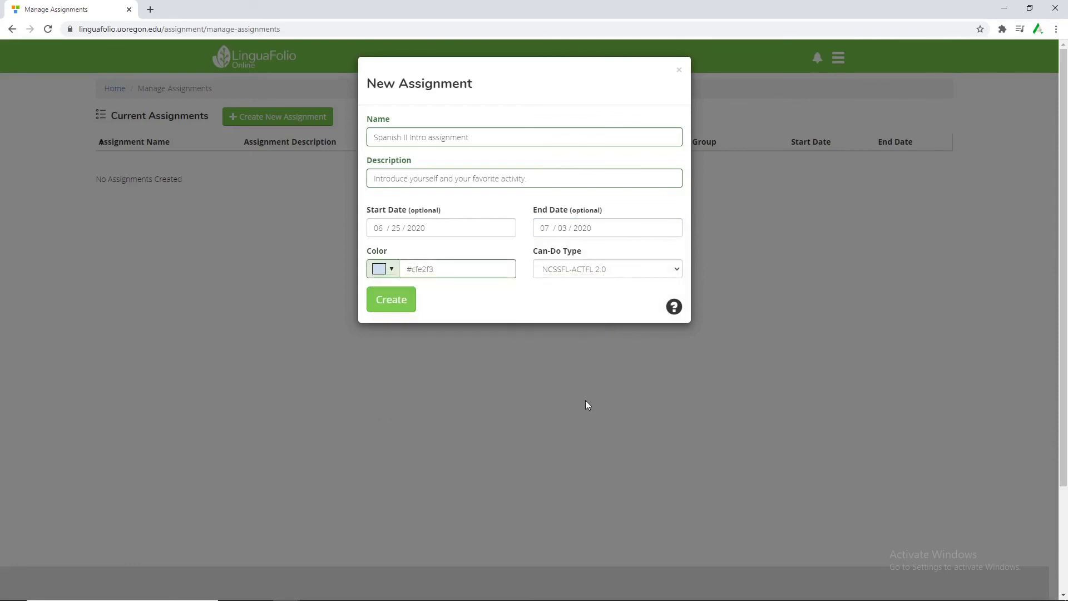
pyautogui.click(402, 305)
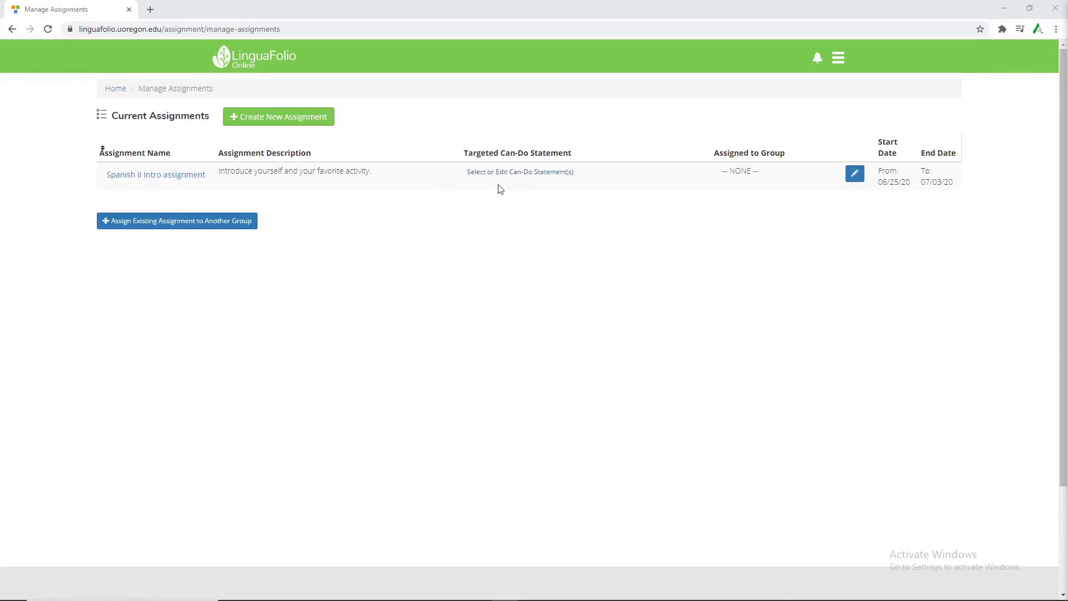
# Target the can-do statements about introducing myself and favorite weekend activities.
pyautogui.click(534, 176)
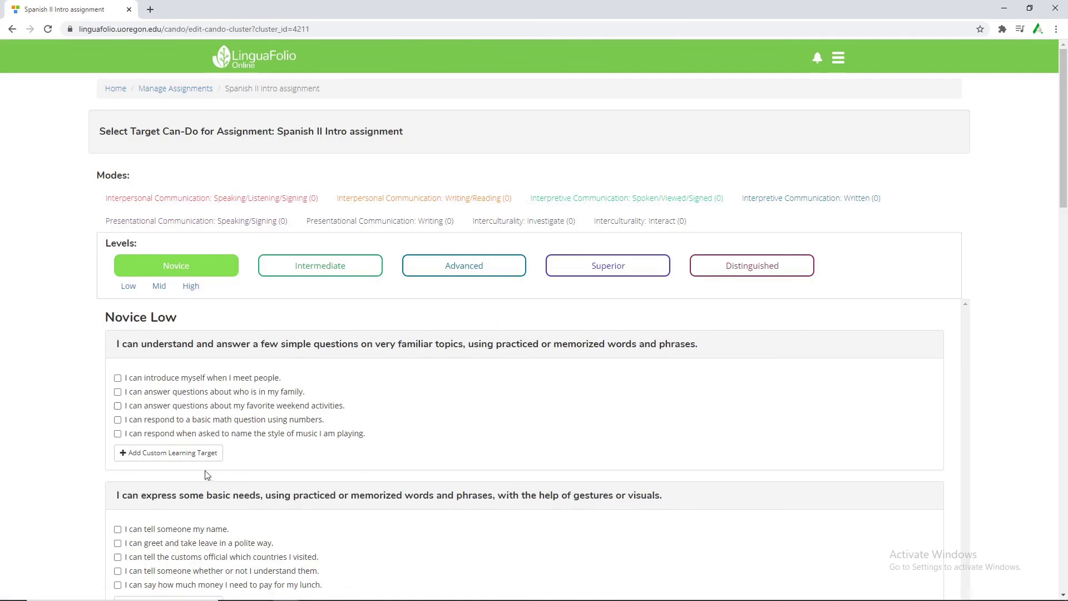
pyautogui.click(180, 382)
pyautogui.click(331, 409)
# Back on Manage Assignments, assign Spanish II Intro to the Spanish II group.
pyautogui.click(161, 91)
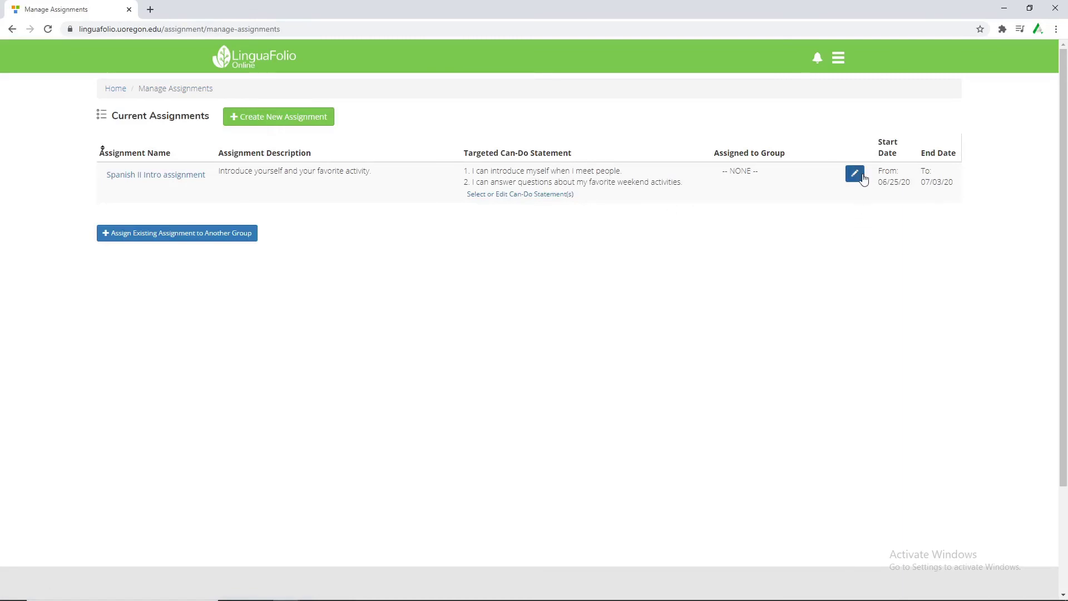
pyautogui.click(855, 174)
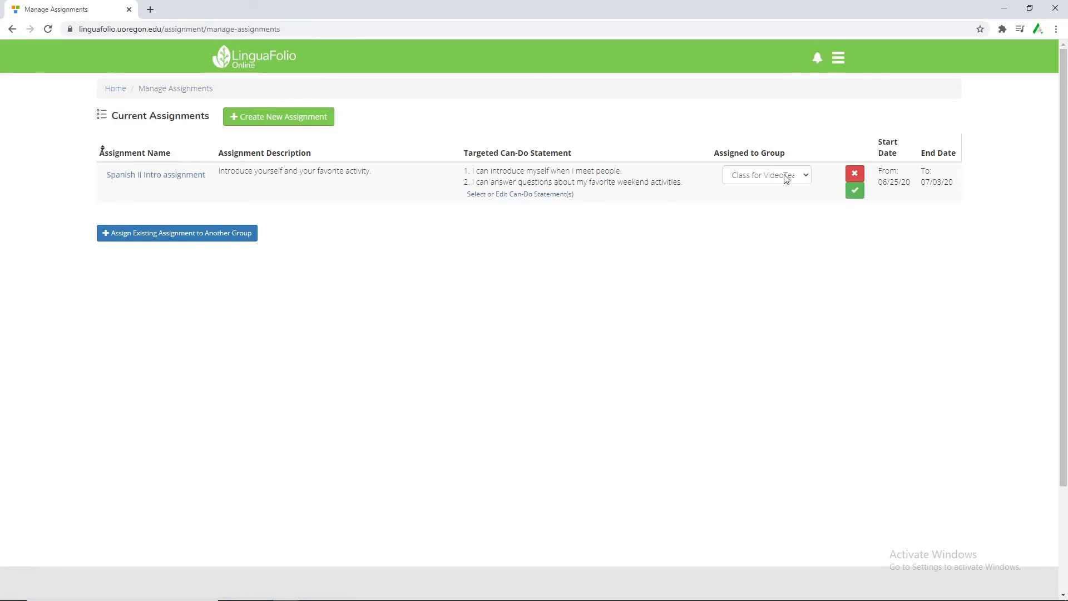
pyautogui.click(785, 177)
pyautogui.click(769, 198)
pyautogui.click(856, 191)
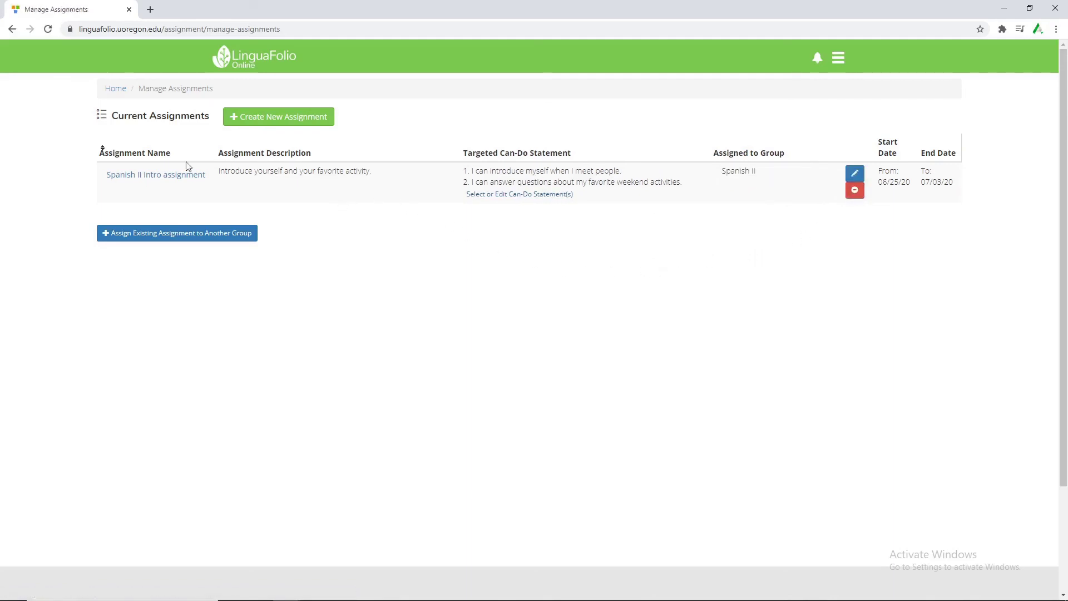
# Switch from the home dashboard to the Spanish II group and view its Spanish II Intro assignment card.
pyautogui.click(117, 93)
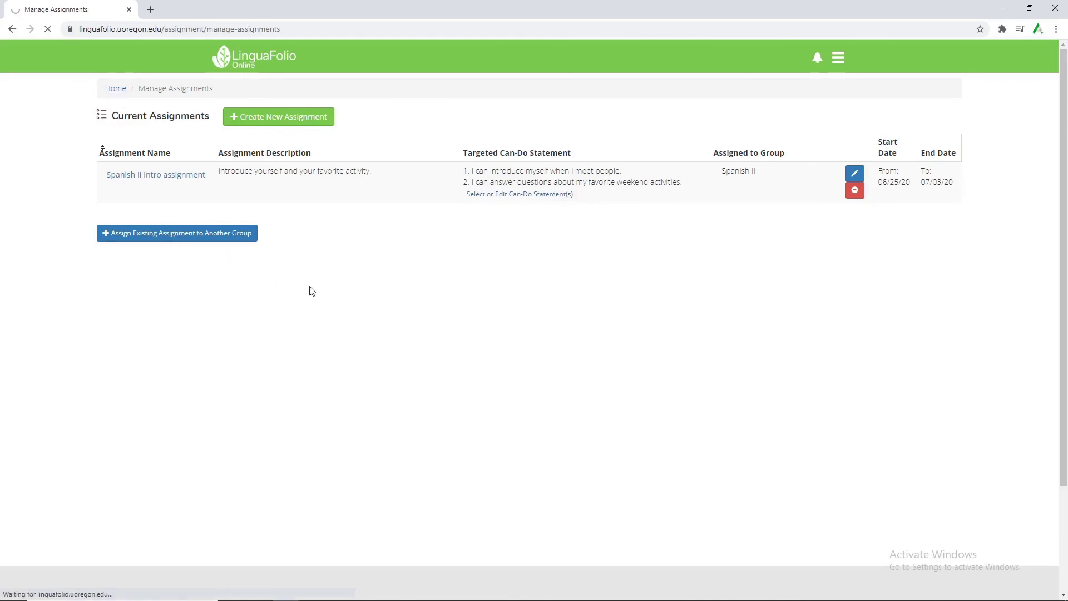
pyautogui.scroll(-4, 555, 352)
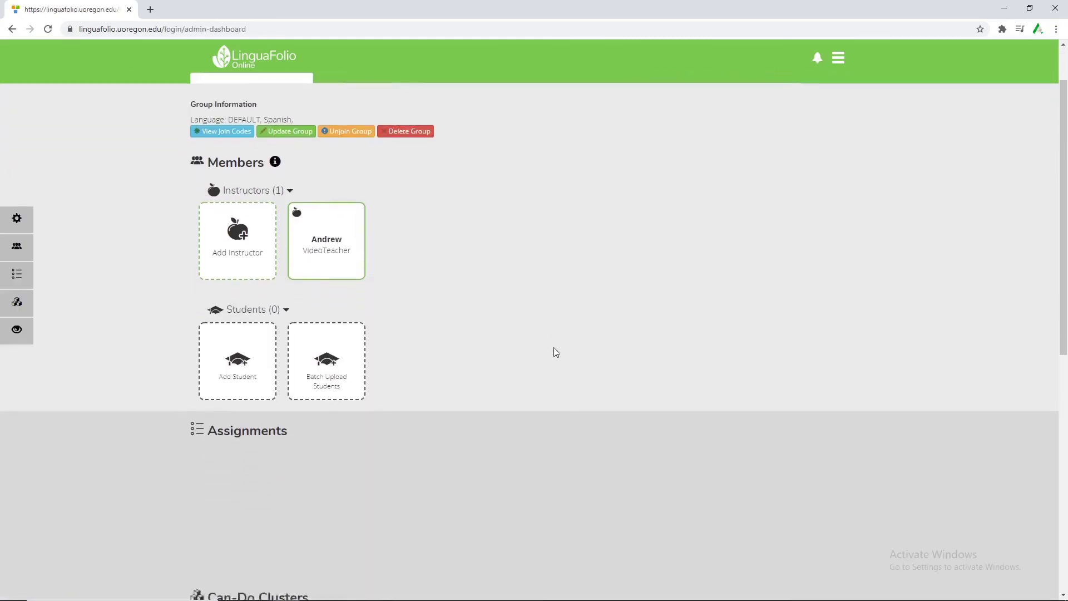
pyautogui.scroll(4, 553, 349)
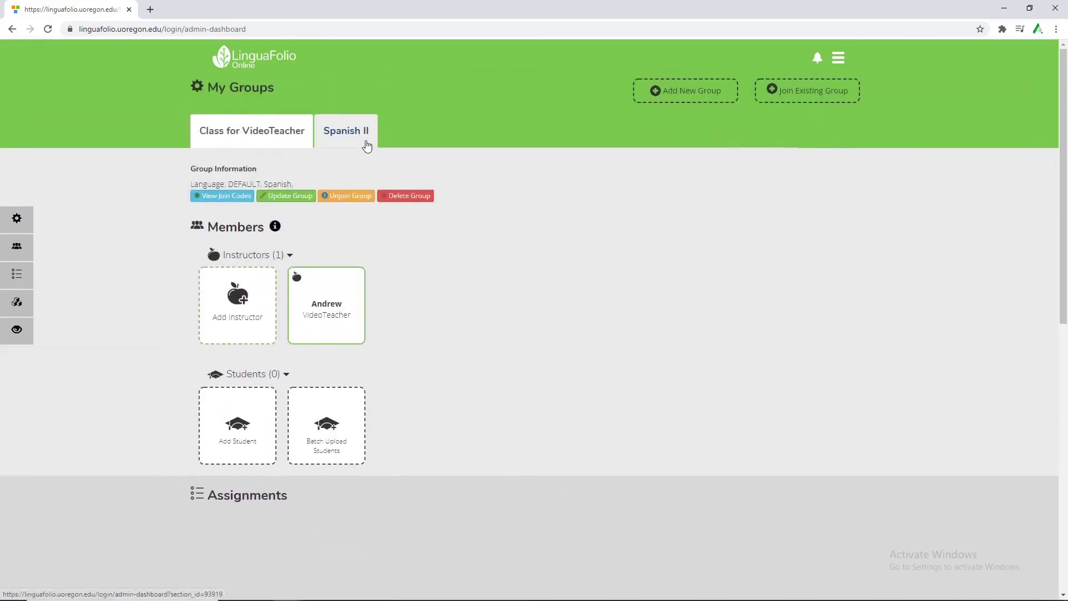
pyautogui.click(365, 144)
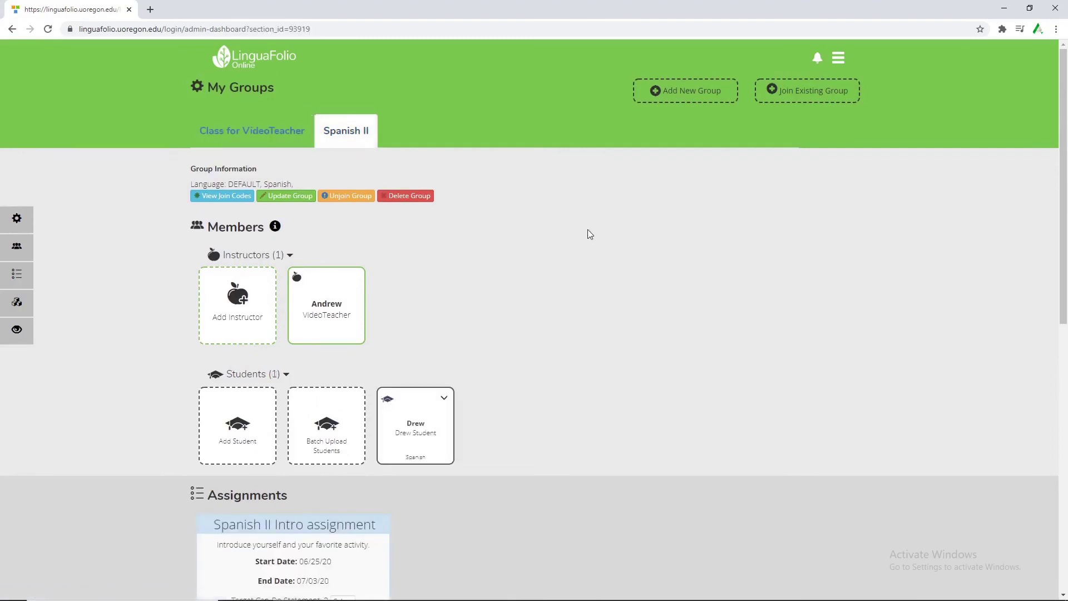
pyautogui.scroll(-2, 589, 234)
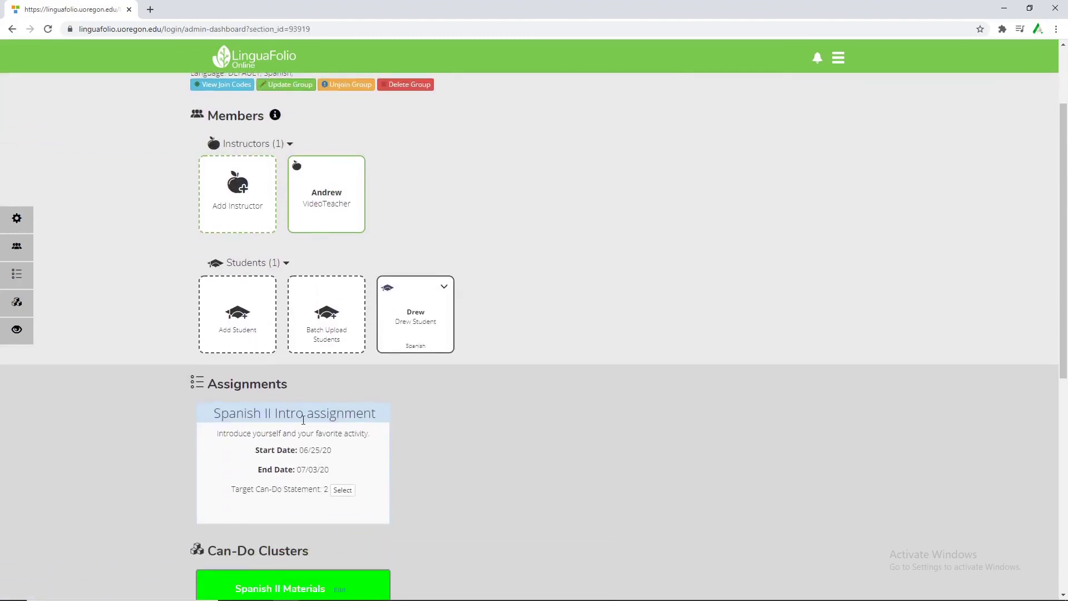
pyautogui.scroll(2, 353, 443)
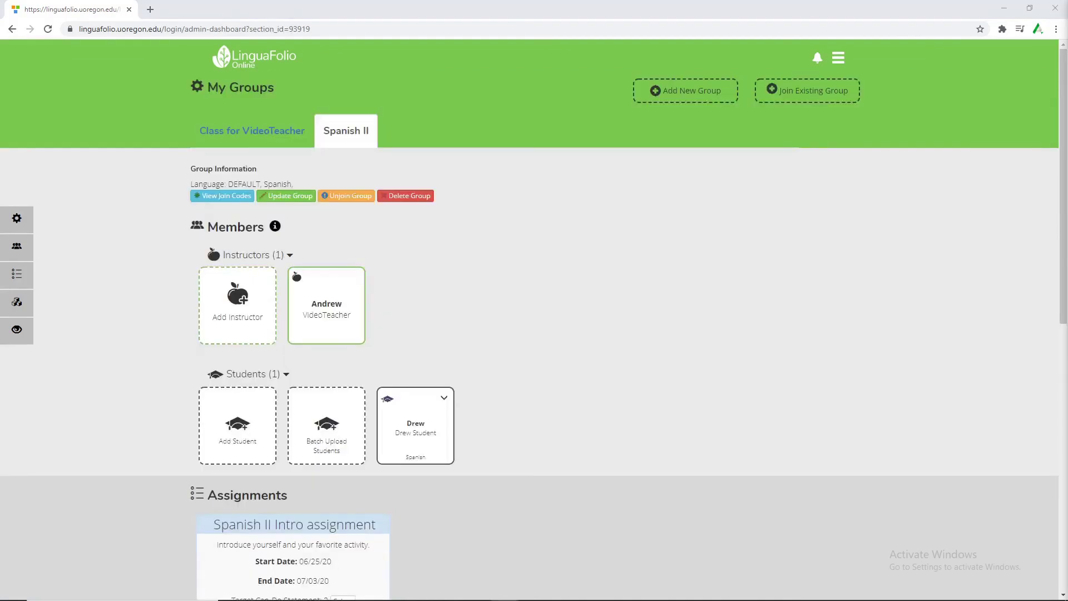